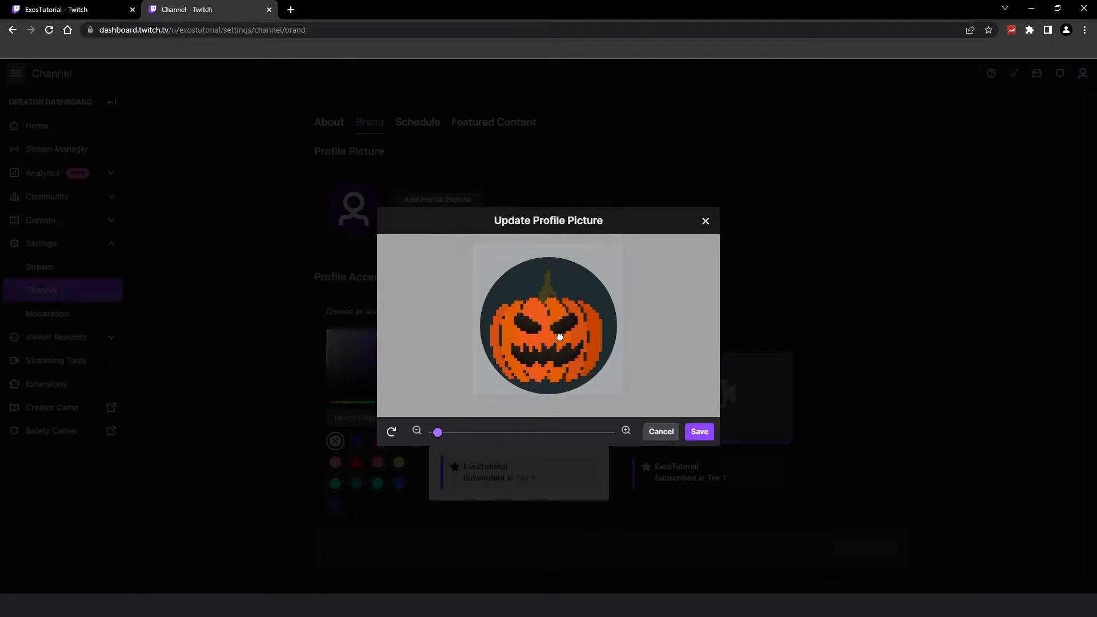
Step: Save the pumpkin profile picture, then set the profile accent color to #223343 and save the change
{"action": "left_click", "coordinate": [706, 439]}
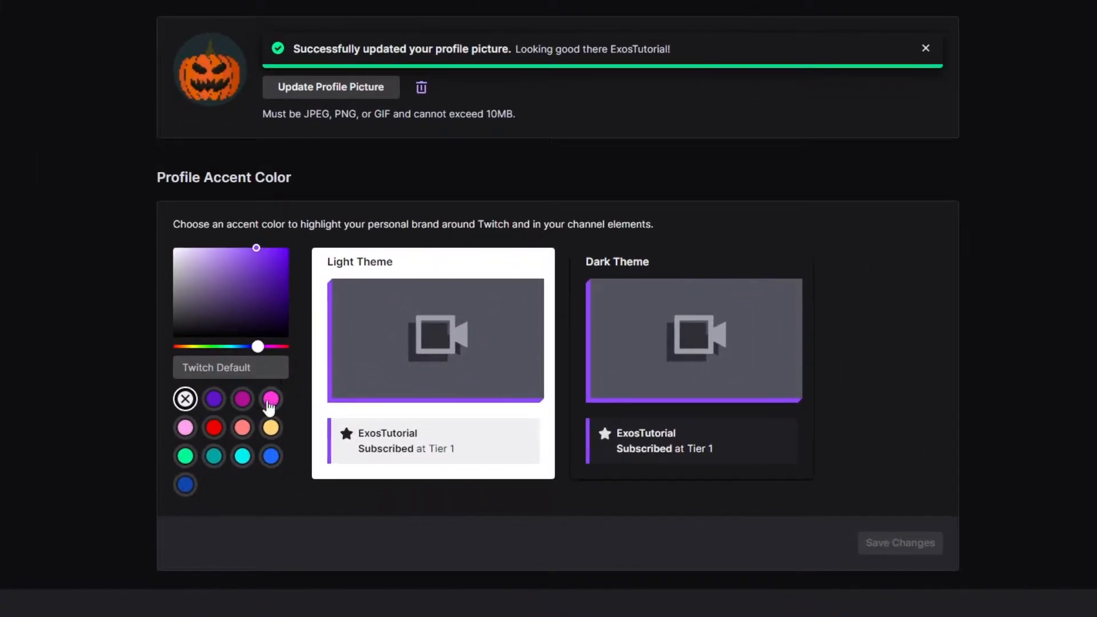
{"action": "left_click", "coordinate": [371, 429]}
{"action": "type", "text": "#223343"}
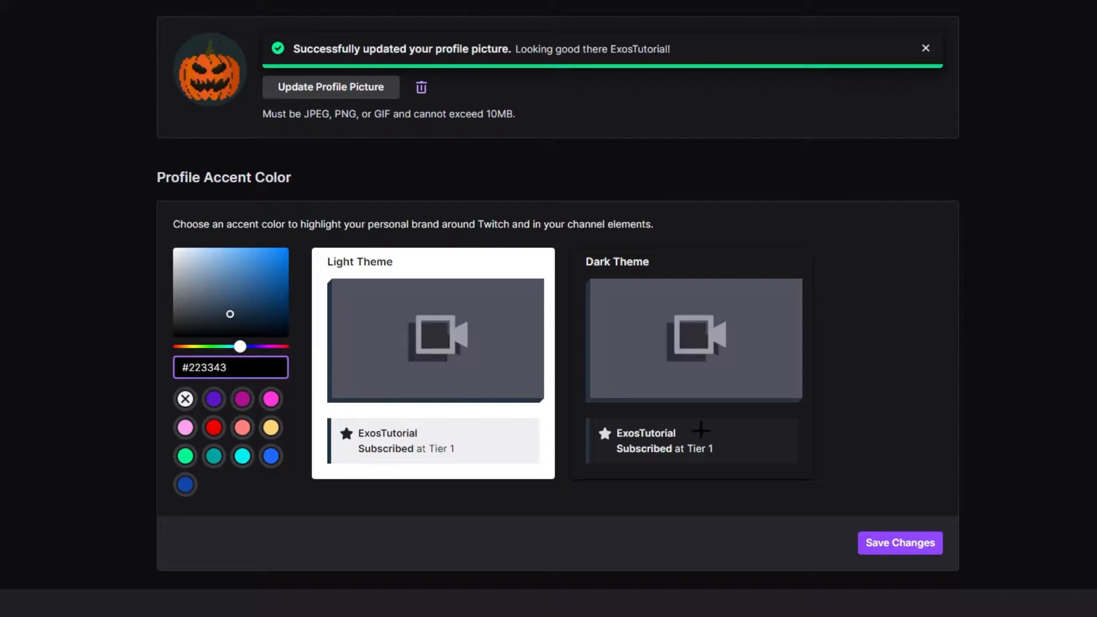
{"action": "left_click", "coordinate": [871, 546]}
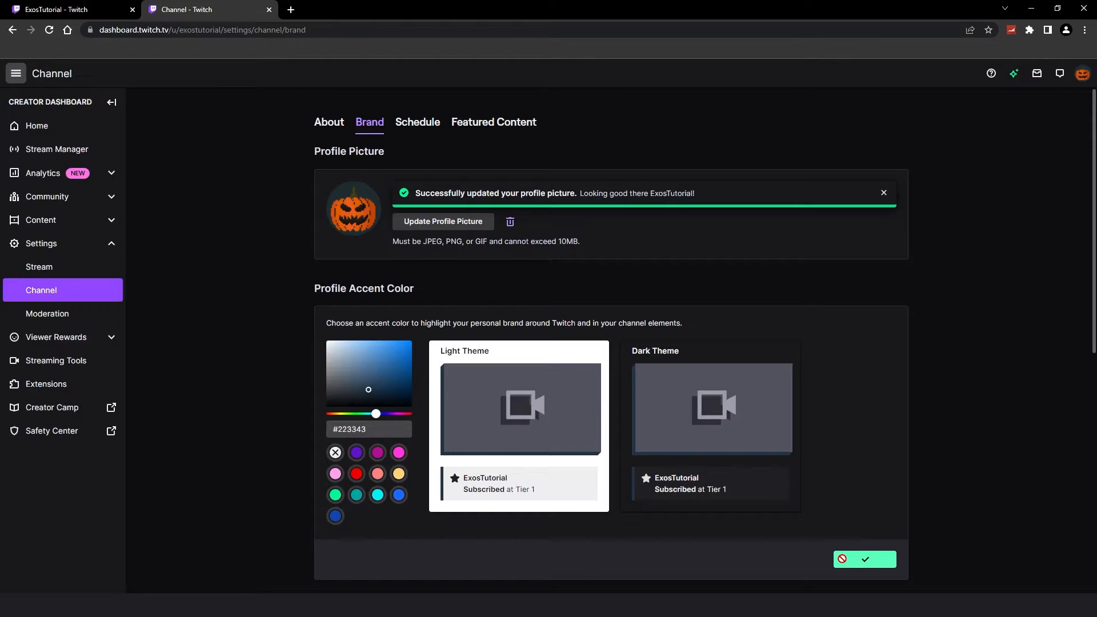
Step: Switch the profile banner to the custom Halloween pumpkin image and save it
{"action": "scroll", "coordinate": [606, 518], "scroll_direction": "down", "scroll_amount": 5}
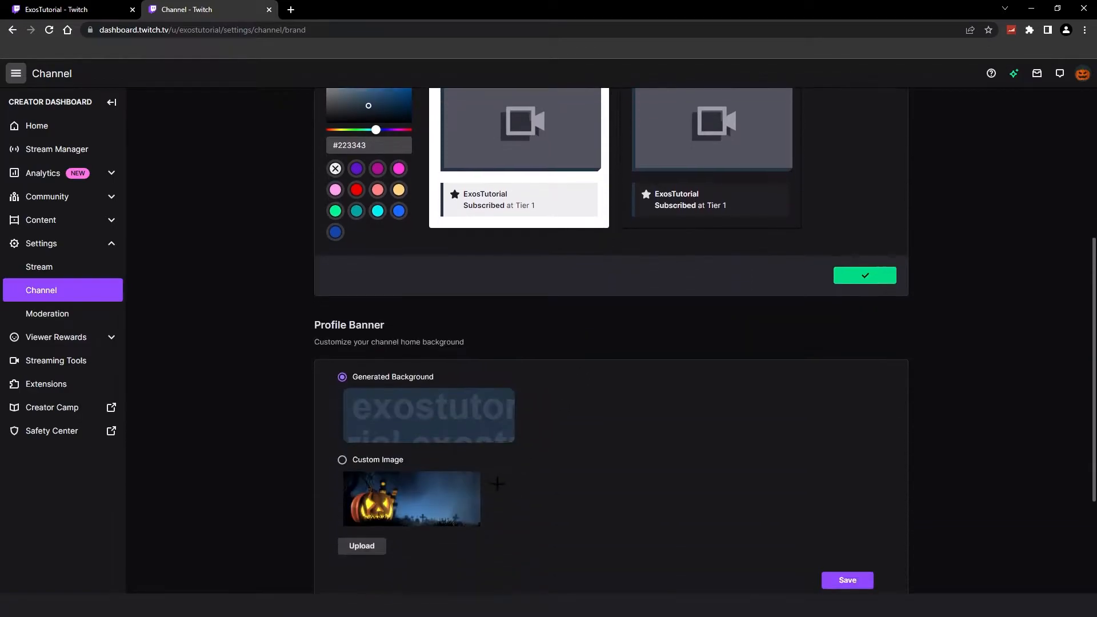
{"action": "left_click", "coordinate": [341, 458]}
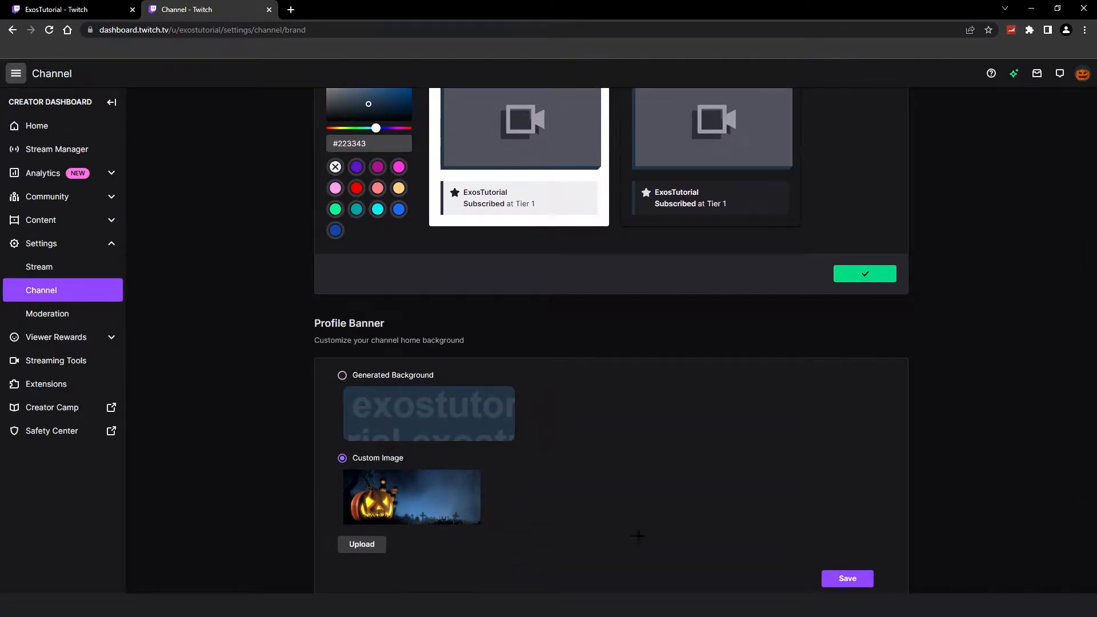
{"action": "scroll", "coordinate": [622, 540], "scroll_direction": "down", "scroll_amount": 2}
{"action": "left_click", "coordinate": [847, 464]}
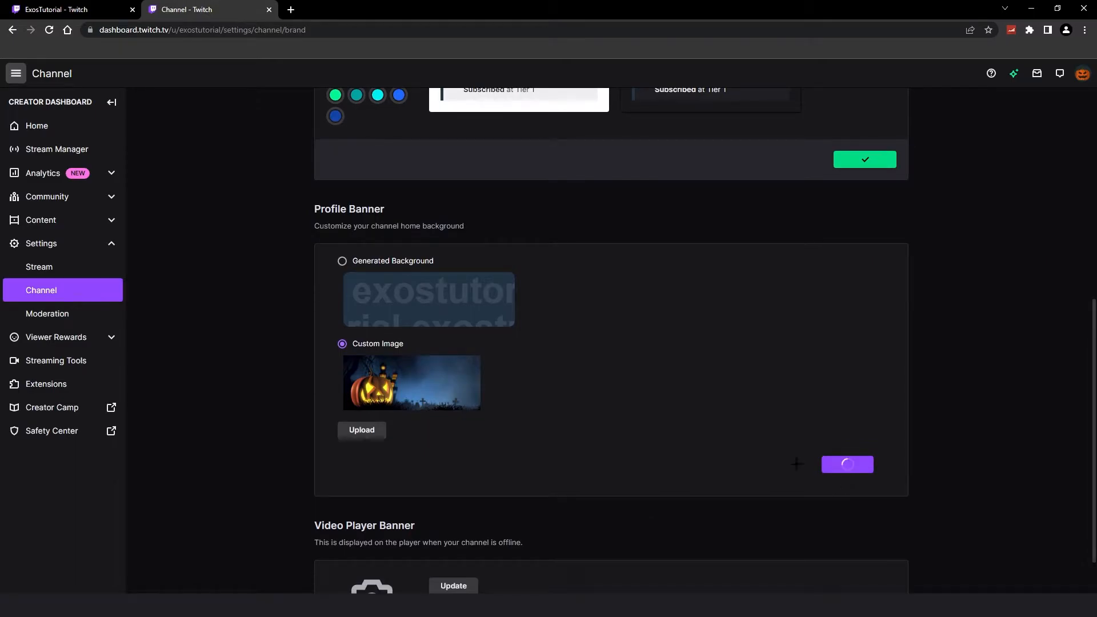
Step: Upload the pumpkin OFFLINE image as the video player banner and save the profile banner settings again
{"action": "scroll", "coordinate": [563, 423], "scroll_direction": "down", "scroll_amount": 1}
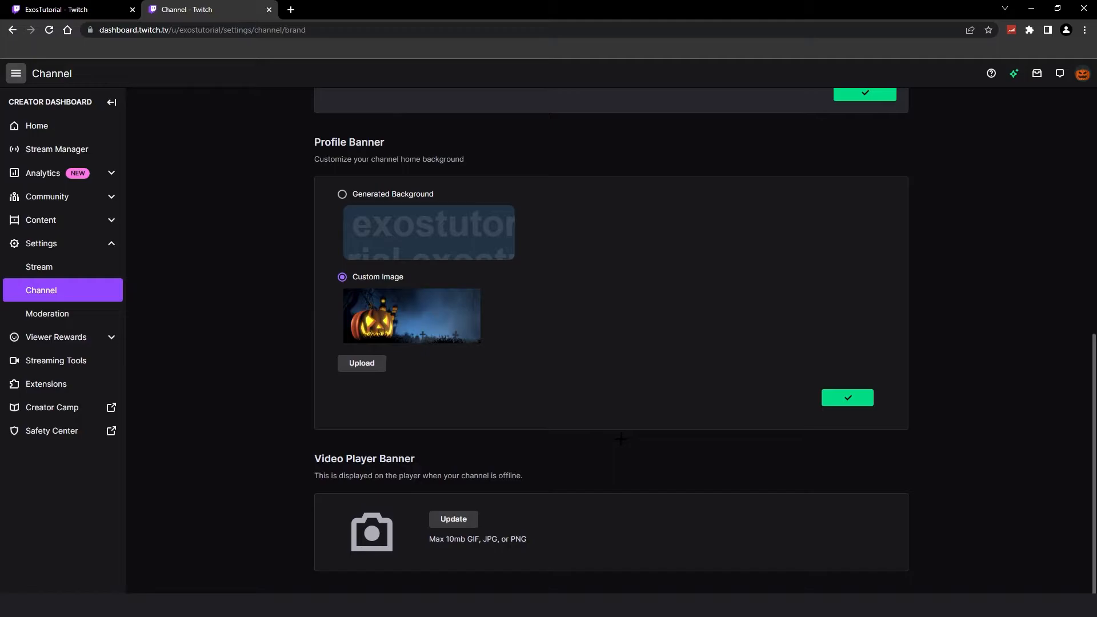
{"action": "left_click", "coordinate": [453, 519]}
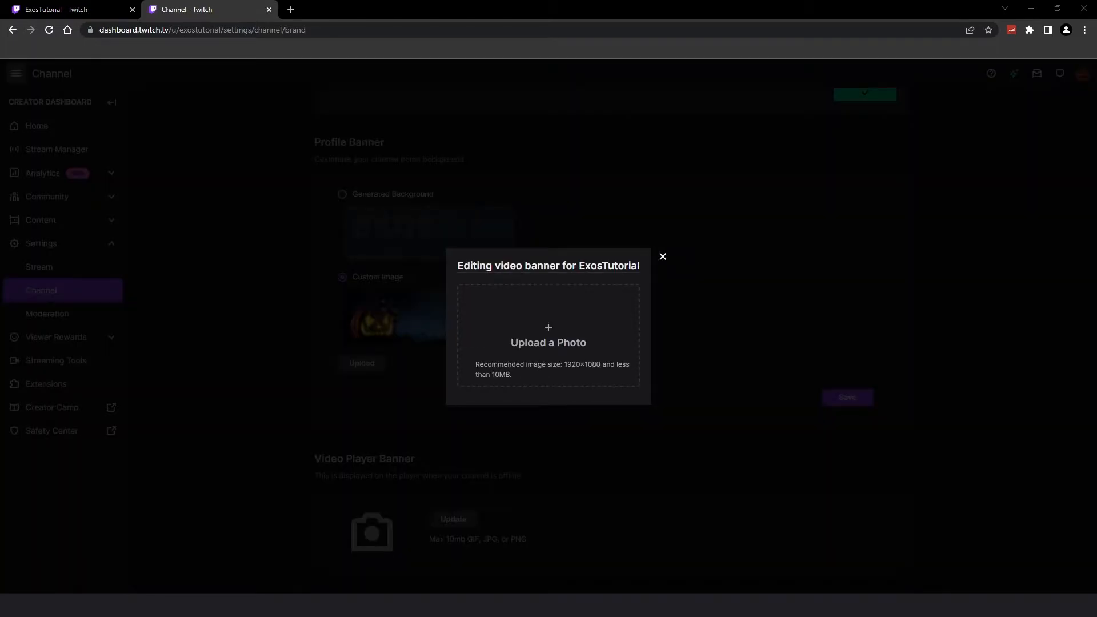
{"action": "left_click_drag", "start_coordinate": [426, 411], "coordinate": [484, 382]}
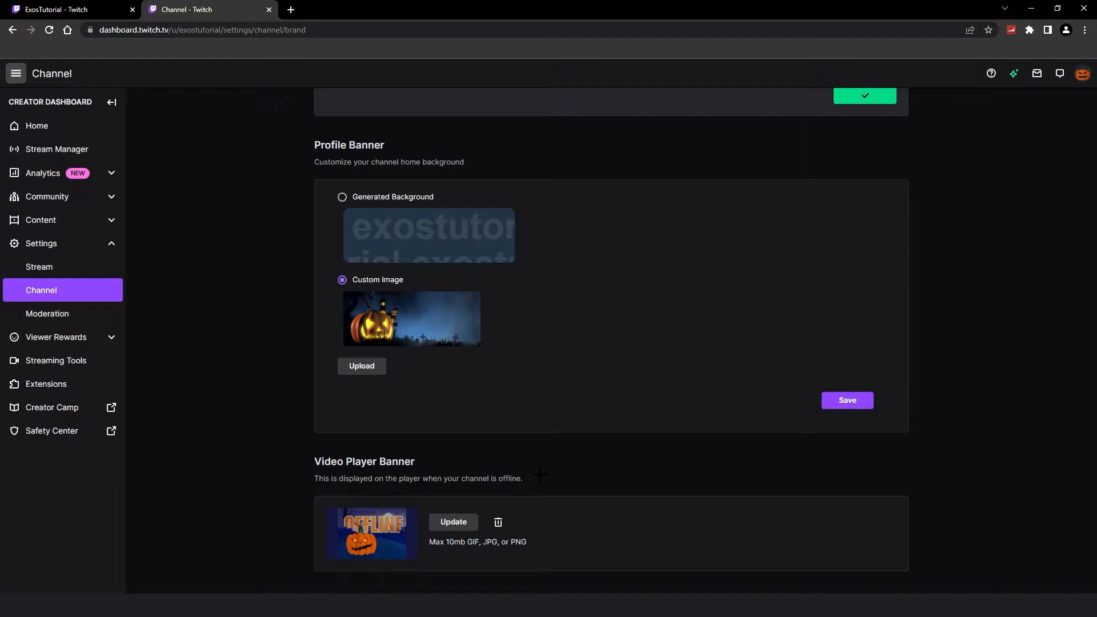
{"action": "left_click", "coordinate": [847, 400]}
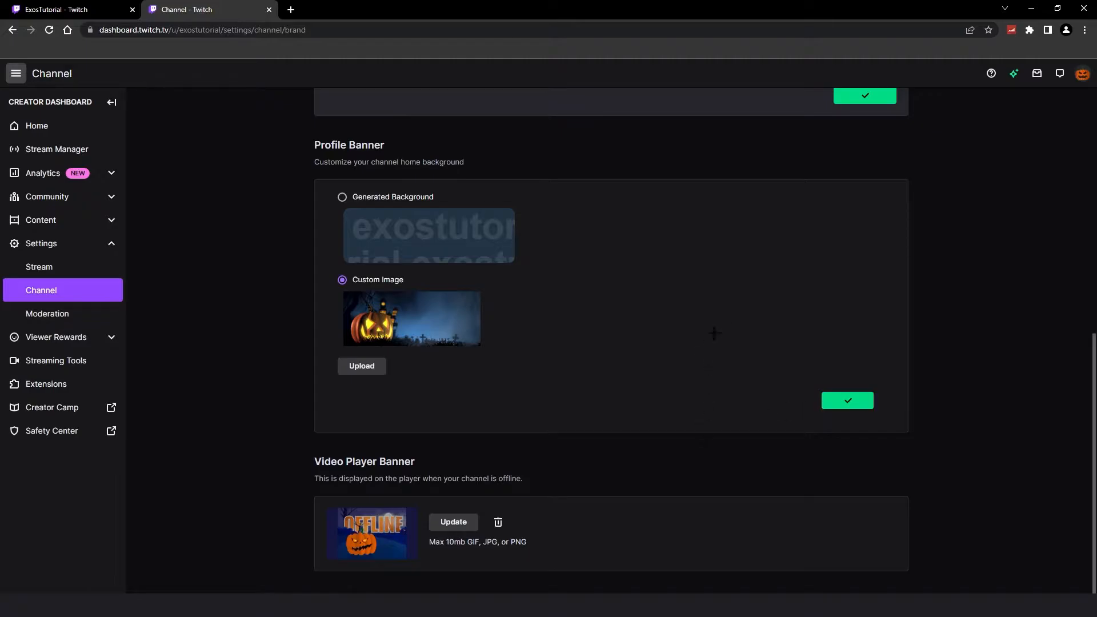
Step: Close the channel settings page, open the About section of the channel page and turn on panel editing
{"action": "scroll", "coordinate": [988, 344], "scroll_direction": "up", "scroll_amount": 5}
{"action": "scroll", "coordinate": [988, 345], "scroll_direction": "up", "scroll_amount": 3}
{"action": "key", "text": "ctrl+w"}
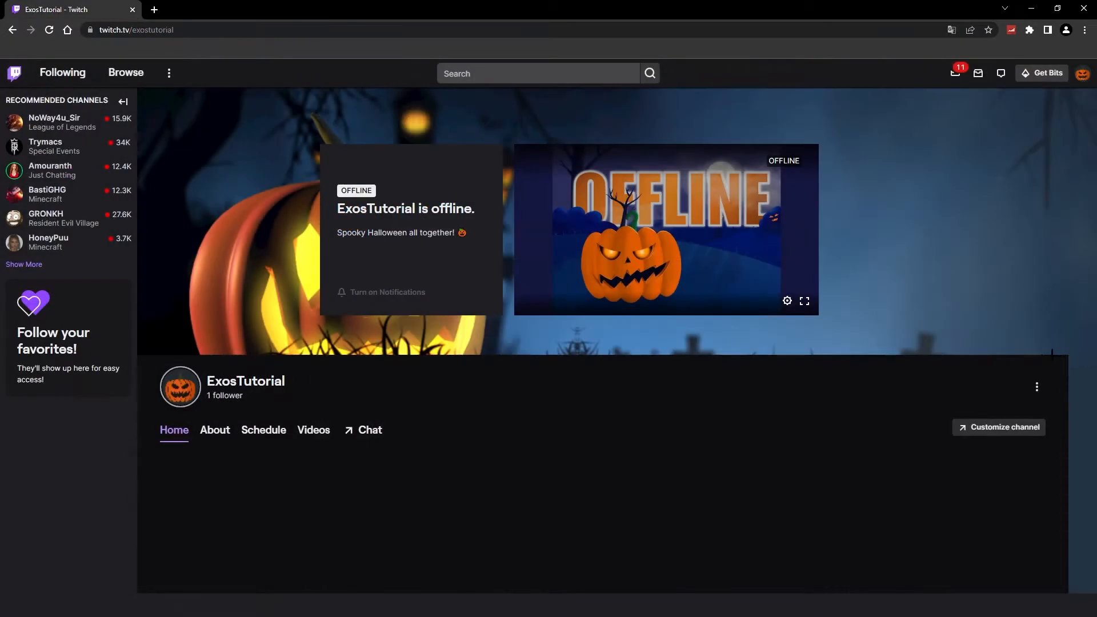
{"action": "scroll", "coordinate": [530, 379], "scroll_direction": "down", "scroll_amount": 3}
{"action": "left_click", "coordinate": [213, 261]}
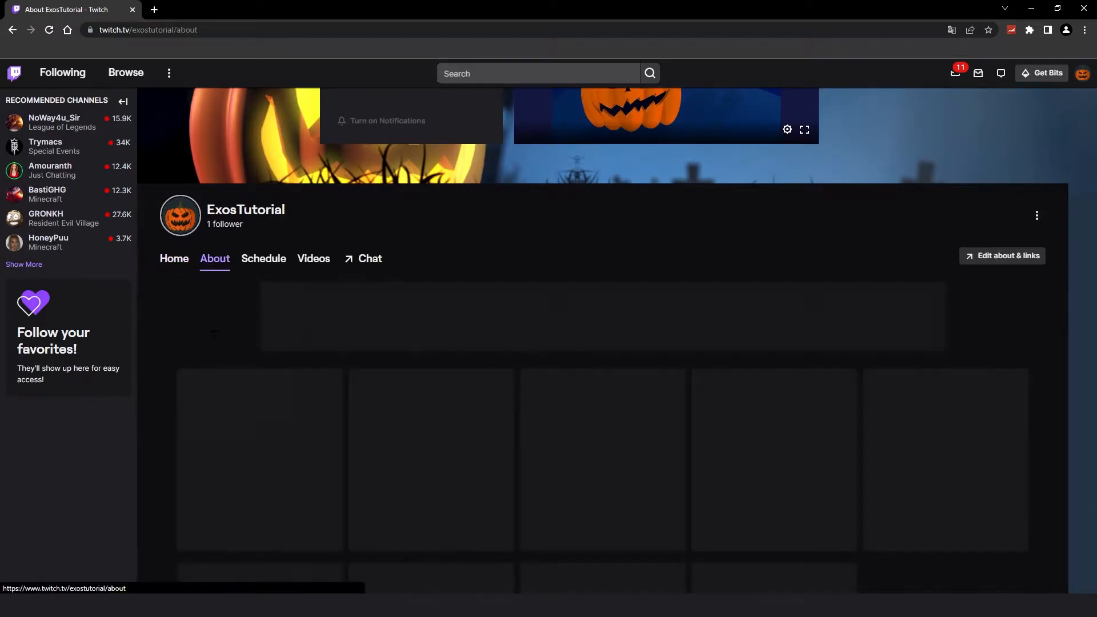
{"action": "scroll", "coordinate": [548, 342], "scroll_direction": "down", "scroll_amount": 2}
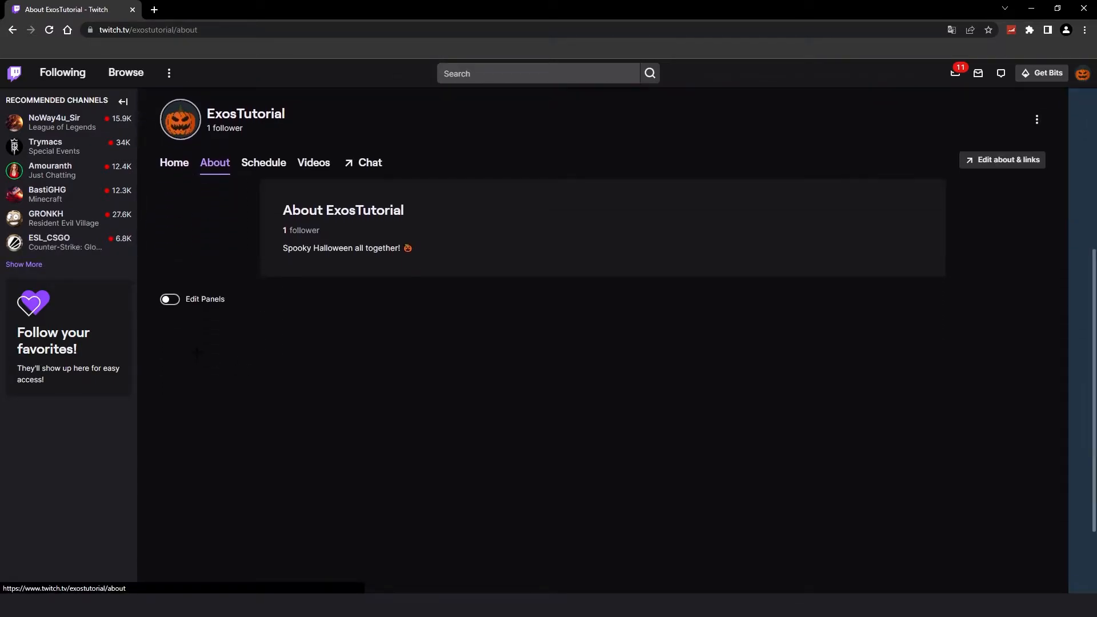
{"action": "left_click", "coordinate": [169, 301]}
{"action": "left_click", "coordinate": [173, 332]}
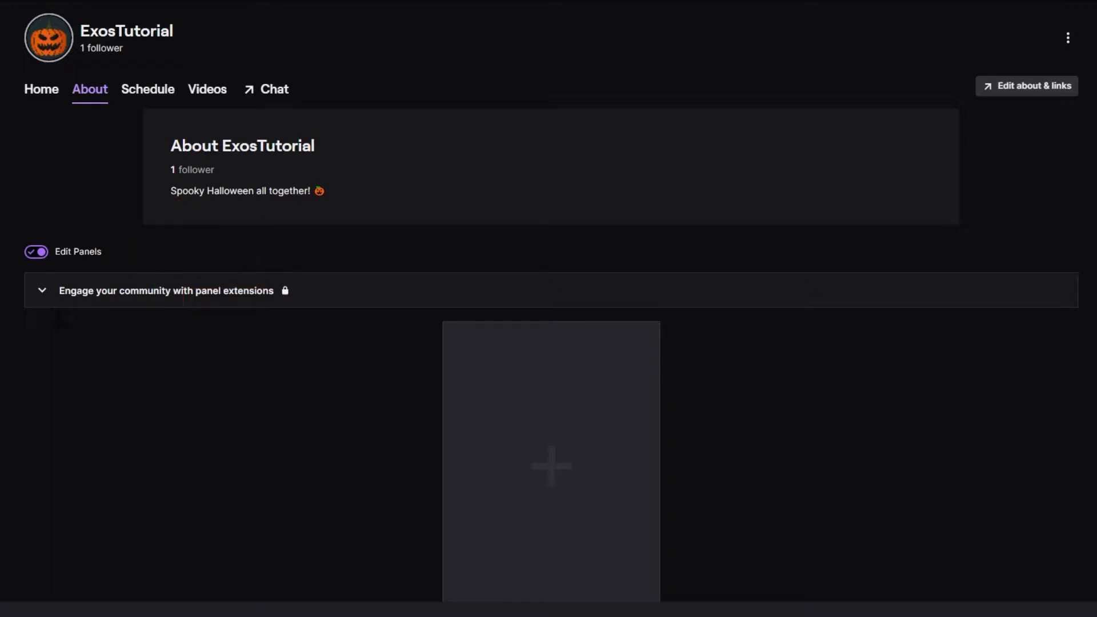
Step: Add a text or image panel and give it the RULES pumpkin banner as its image
{"action": "scroll", "coordinate": [160, 379], "scroll_direction": "down", "scroll_amount": 2}
{"action": "left_click", "coordinate": [557, 337]}
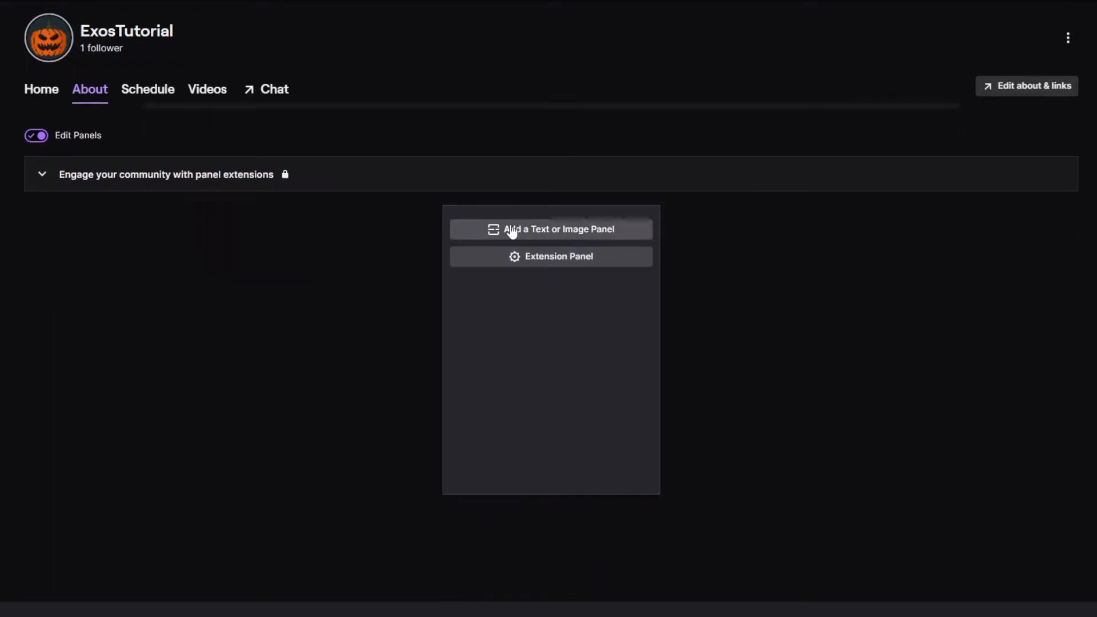
{"action": "left_click", "coordinate": [511, 235]}
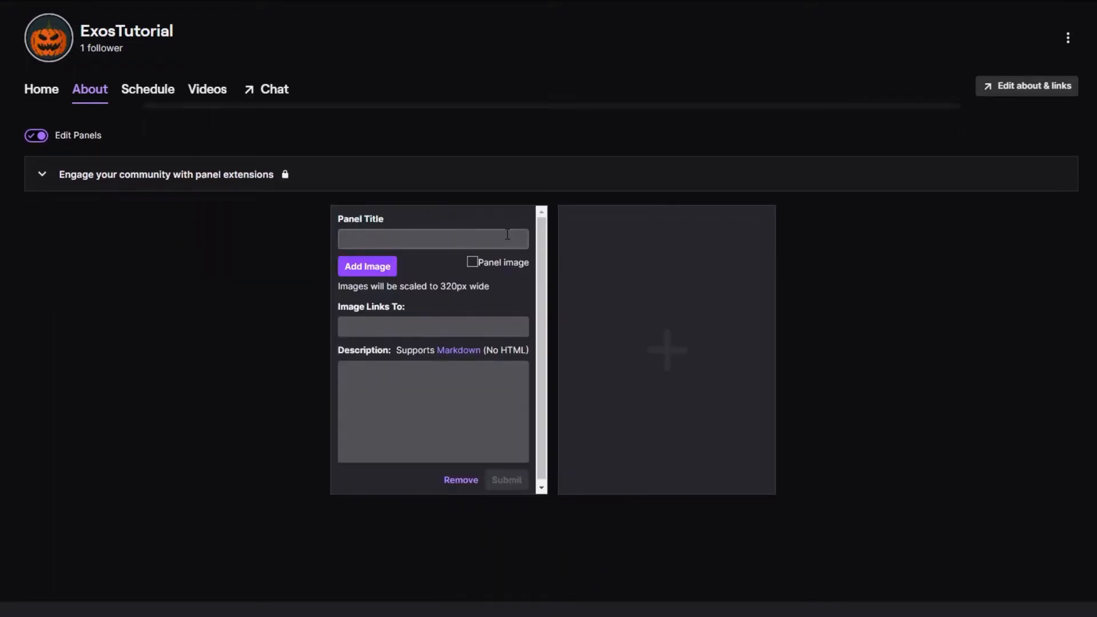
{"action": "left_click", "coordinate": [360, 269]}
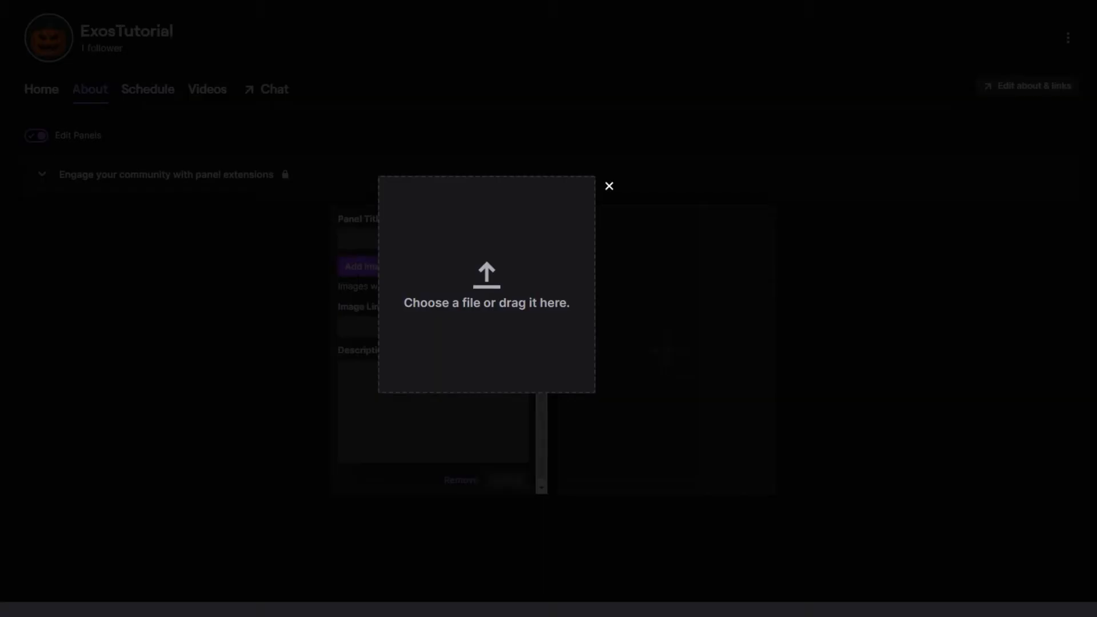
{"action": "left_click_drag", "start_coordinate": [348, 360], "coordinate": [514, 348]}
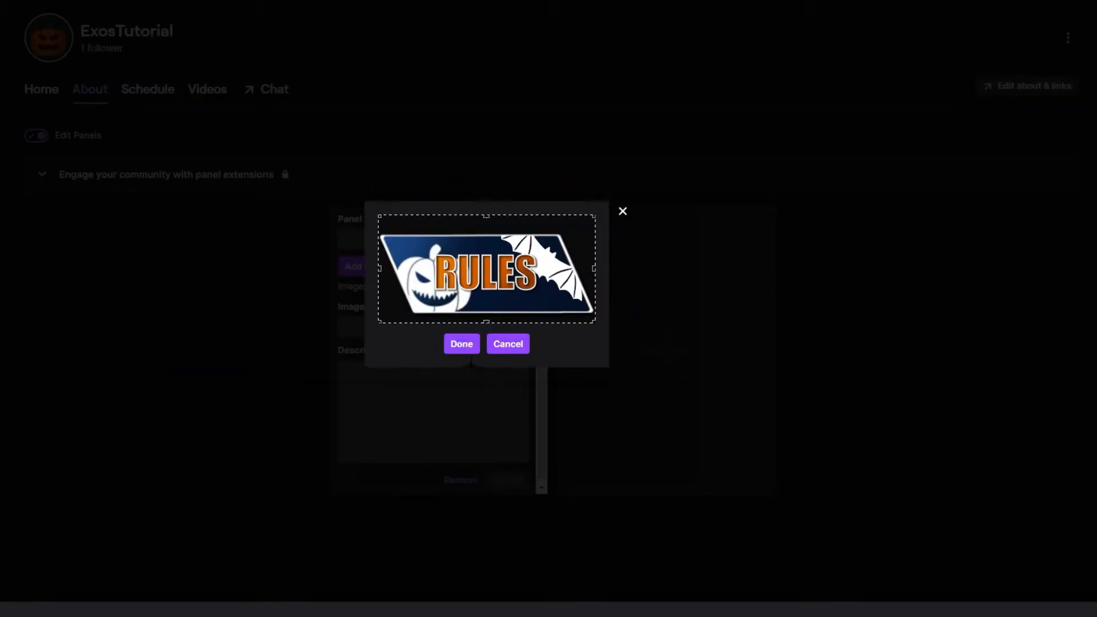
{"action": "left_click", "coordinate": [462, 344]}
Step: Title the RULES panel "Hello", submit it and leave panel editing to check how the title is displayed
{"action": "left_click", "coordinate": [382, 326]}
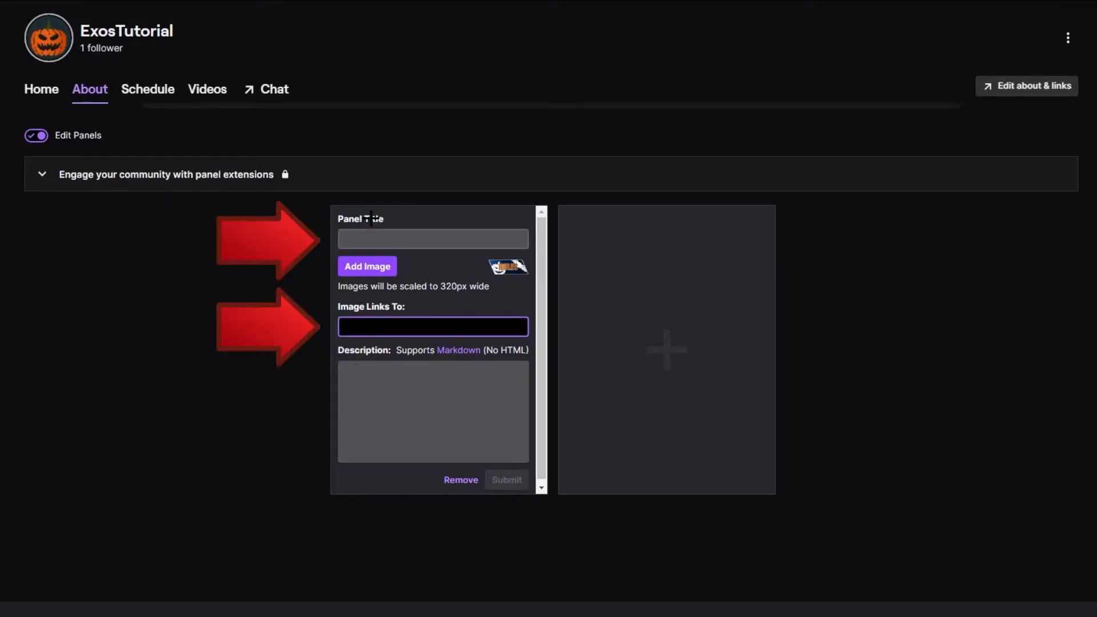
{"action": "left_click", "coordinate": [368, 239]}
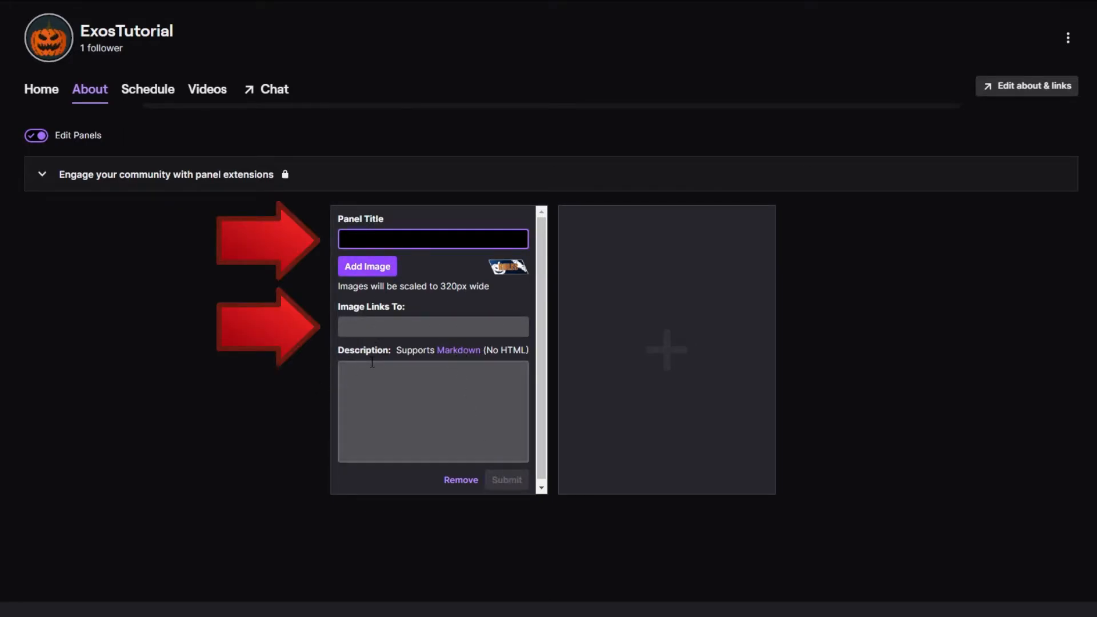
{"action": "type", "text": "Hello"}
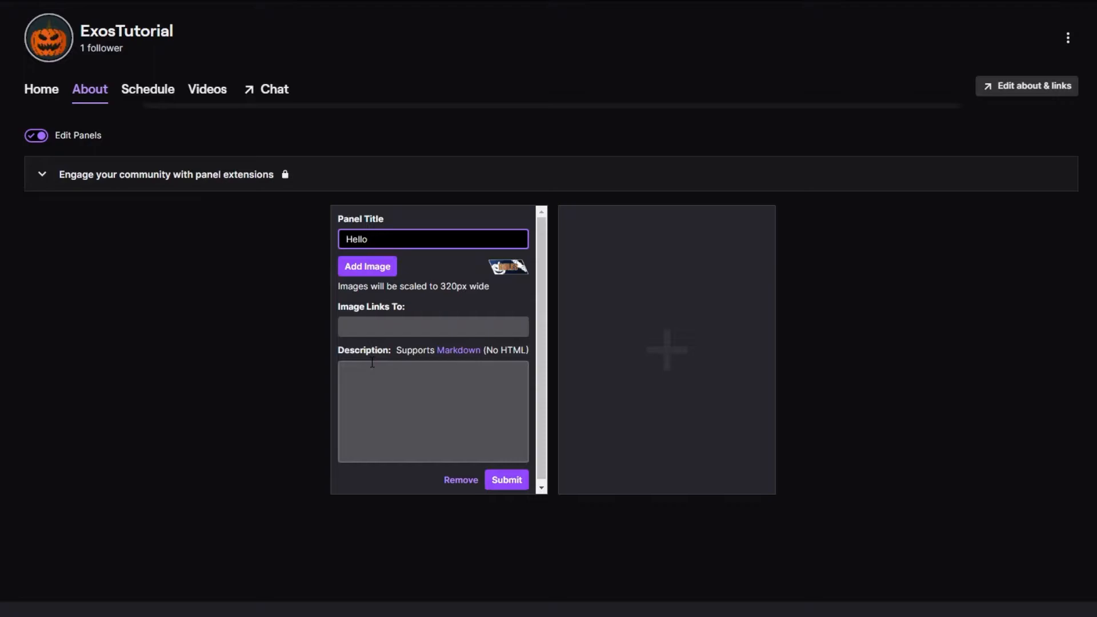
{"action": "left_click", "coordinate": [507, 480]}
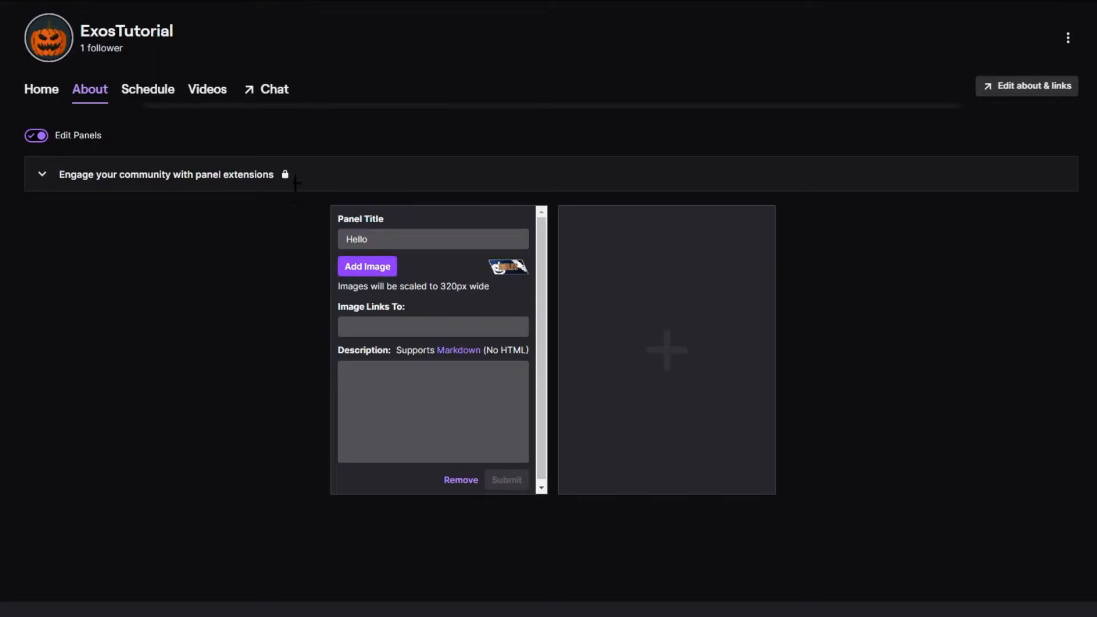
{"action": "left_click", "coordinate": [35, 136]}
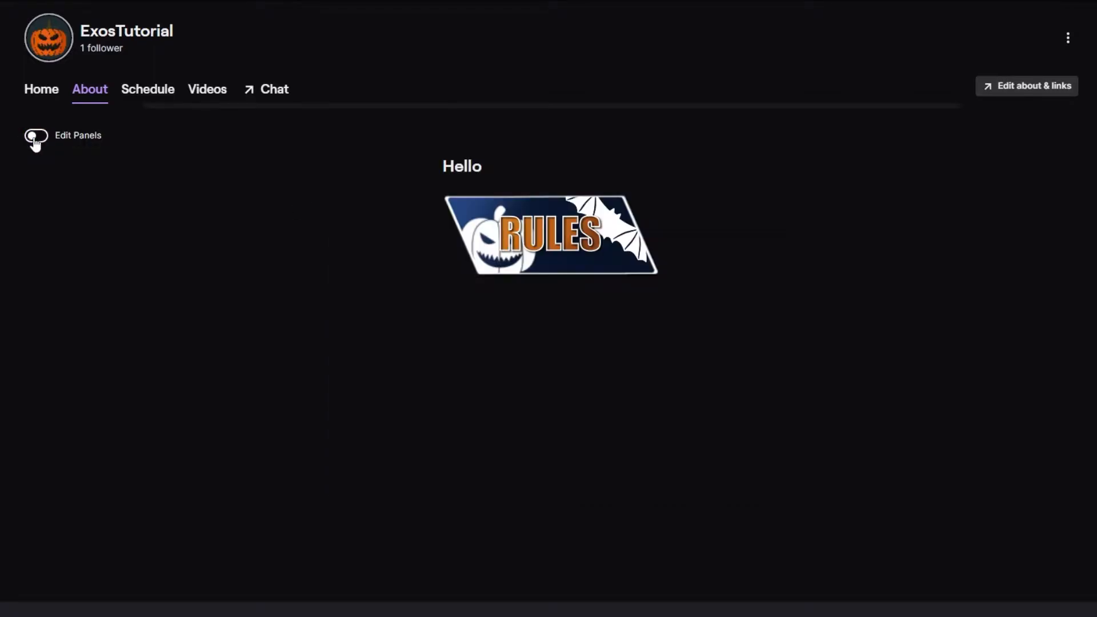
{"action": "triple_click", "coordinate": [530, 169]}
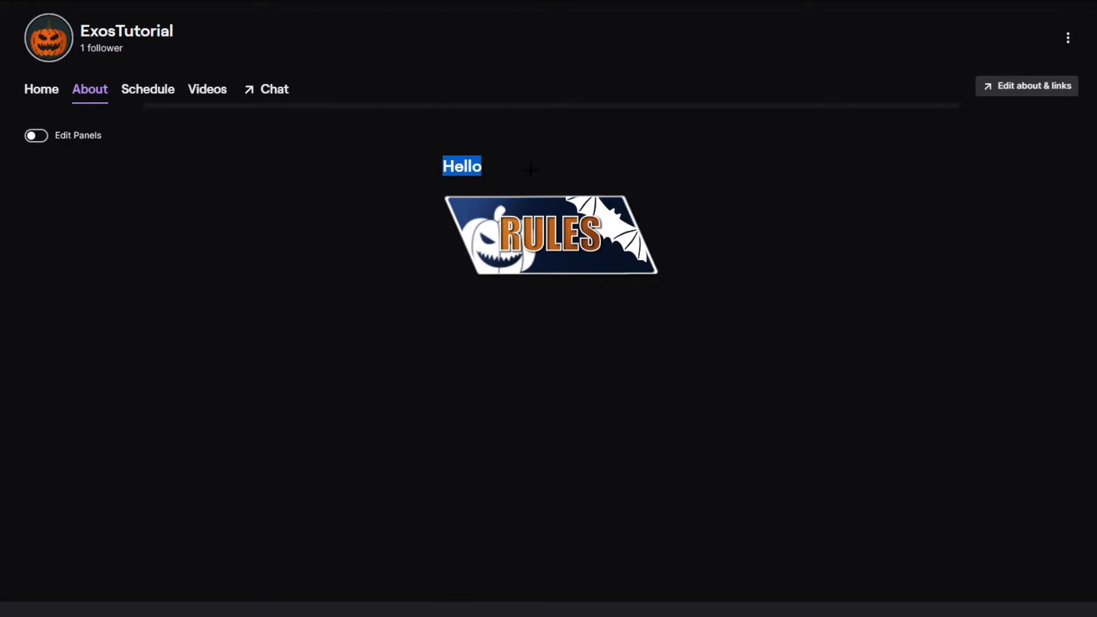
{"action": "left_click", "coordinate": [298, 293]}
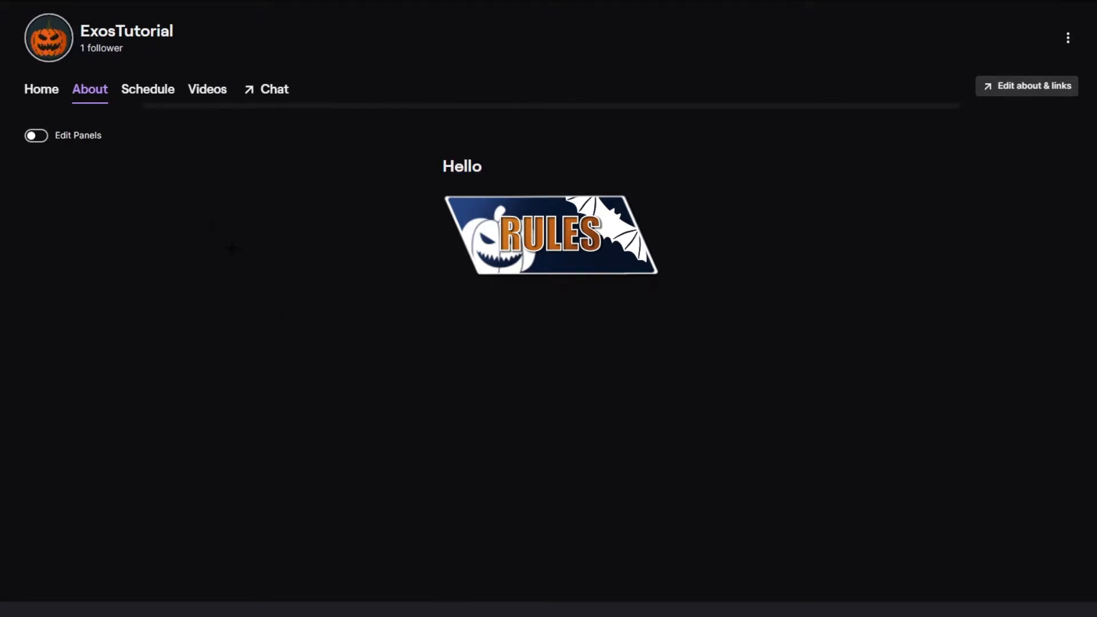
Step: Clear the RULES panel's title, paste the Lorem ipsum text as its description, submit it and turn off panel editing
{"action": "left_click", "coordinate": [35, 135]}
{"action": "left_click", "coordinate": [39, 173]}
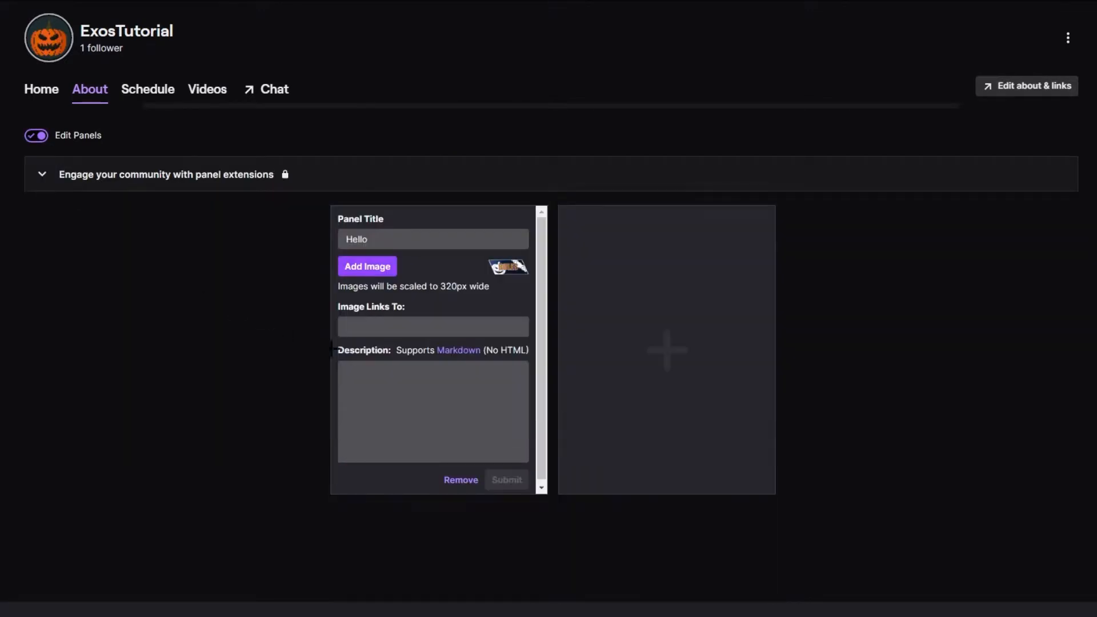
{"action": "triple_click", "coordinate": [434, 239]}
{"action": "key", "text": "BackSpace"}
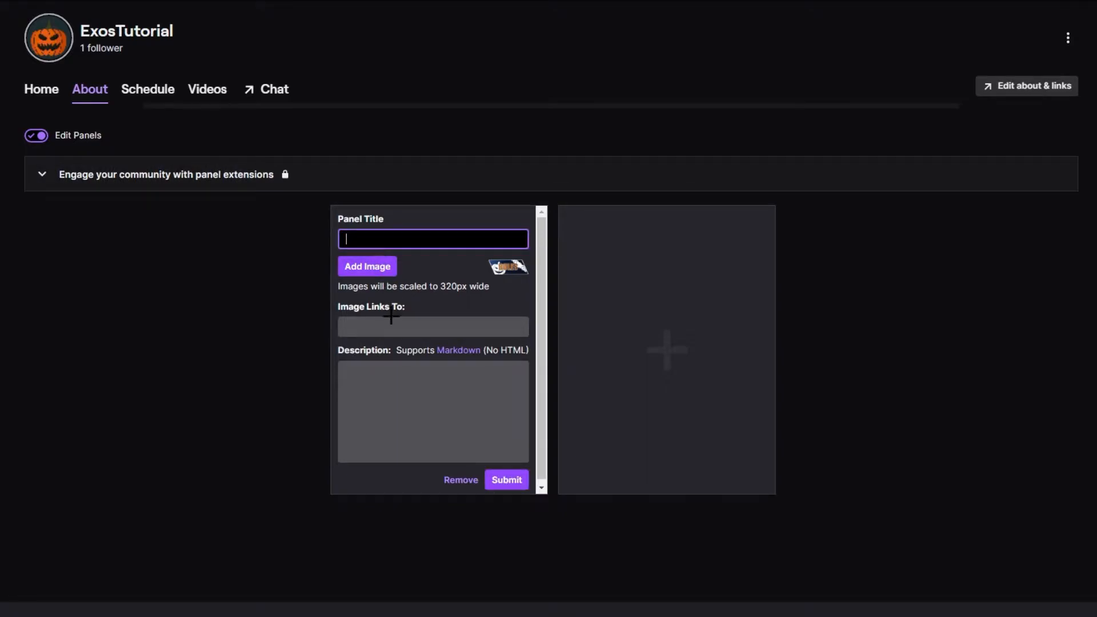
{"action": "left_click", "coordinate": [377, 385]}
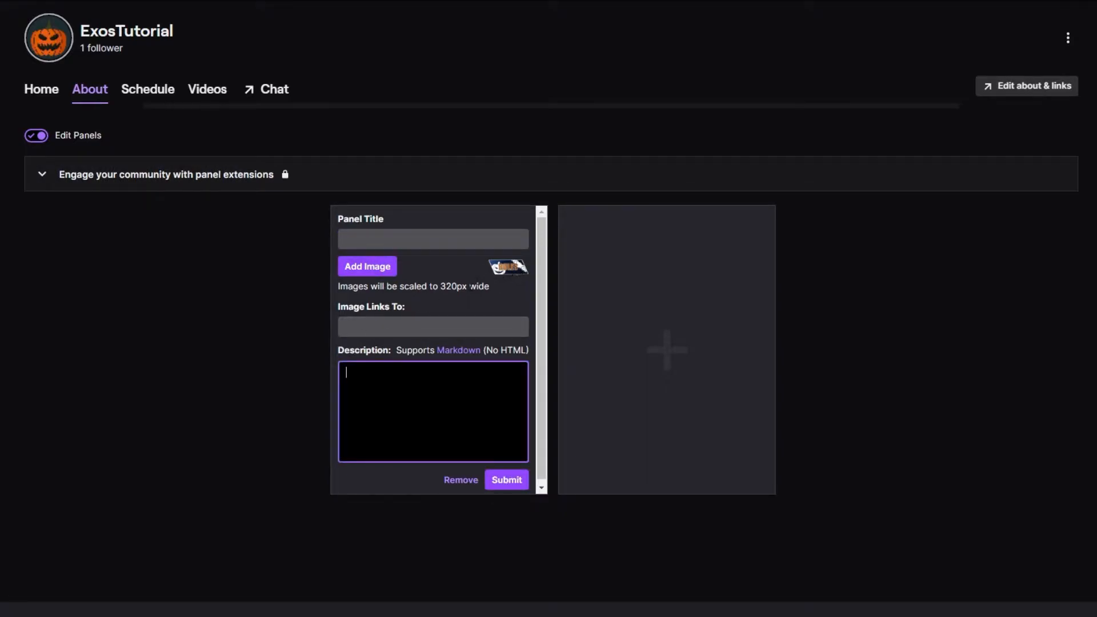
{"action": "key", "text": "ctrl+v"}
{"action": "scroll", "coordinate": [432, 411], "scroll_direction": "up", "scroll_amount": 3}
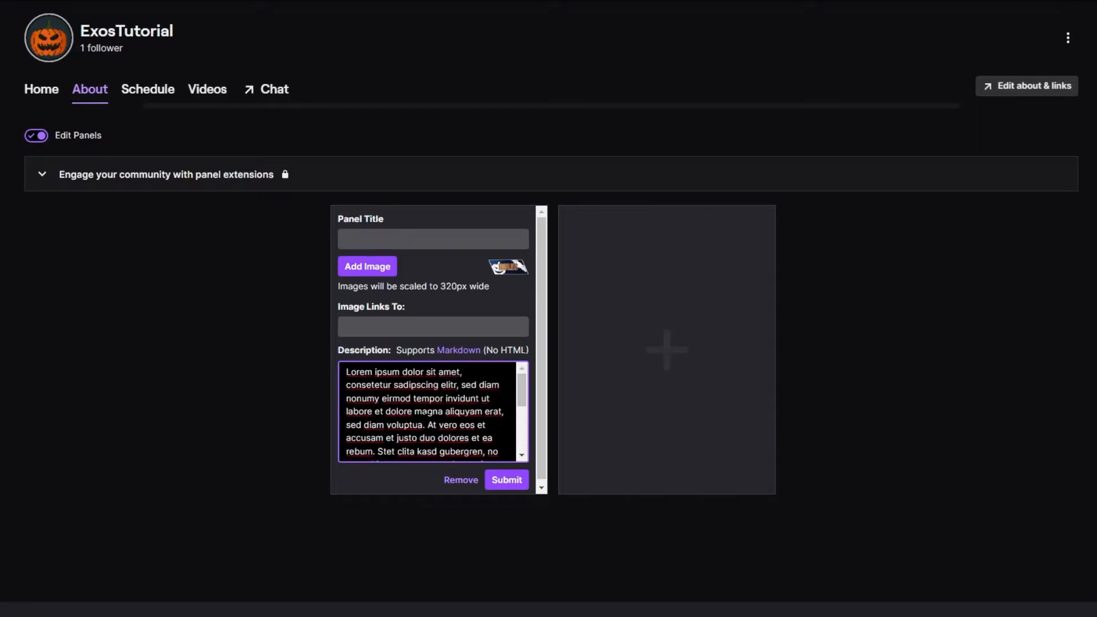
{"action": "left_click", "coordinate": [507, 479]}
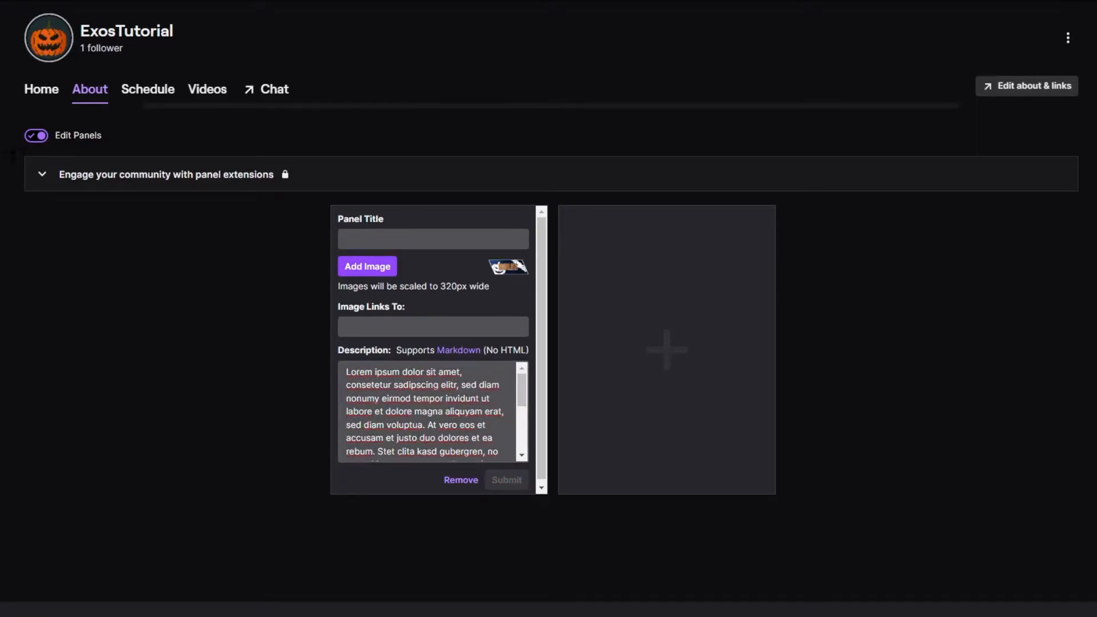
{"action": "left_click", "coordinate": [36, 136]}
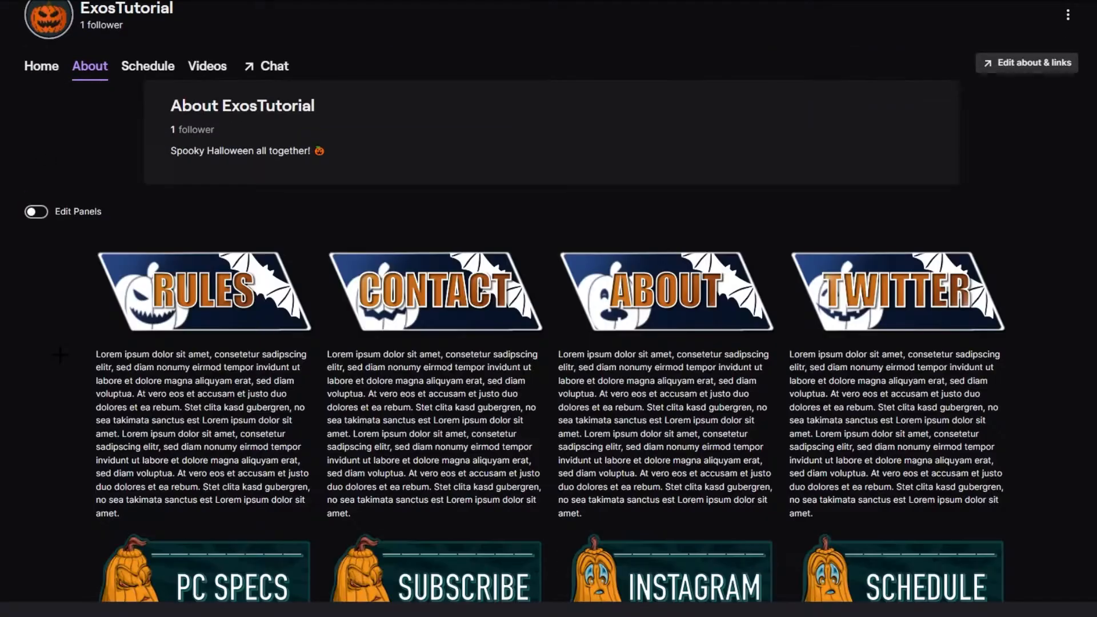
{"action": "scroll", "coordinate": [548, 343], "scroll_direction": "down", "scroll_amount": 5}
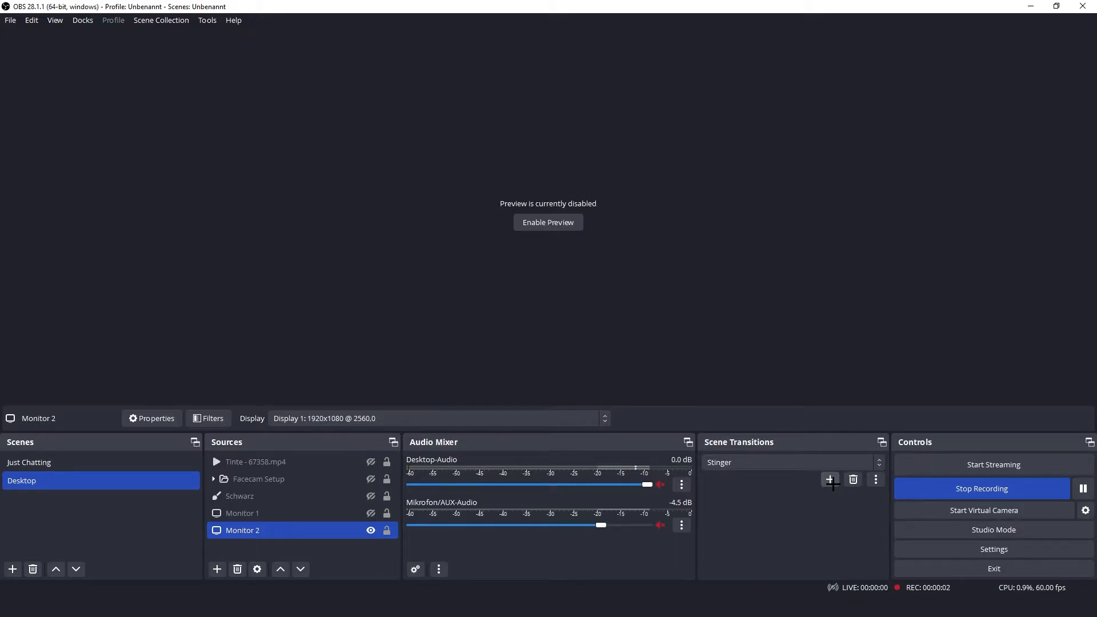
Step: Switch to OBS and add a Stinger scene transition named "Halloween Transition" using the video file "Pumpkin Transition copy (1) 2_3.webm"
{"action": "left_click", "coordinate": [830, 480]}
{"action": "left_click", "coordinate": [844, 540]}
{"action": "type", "text": "Halloween Transition"}
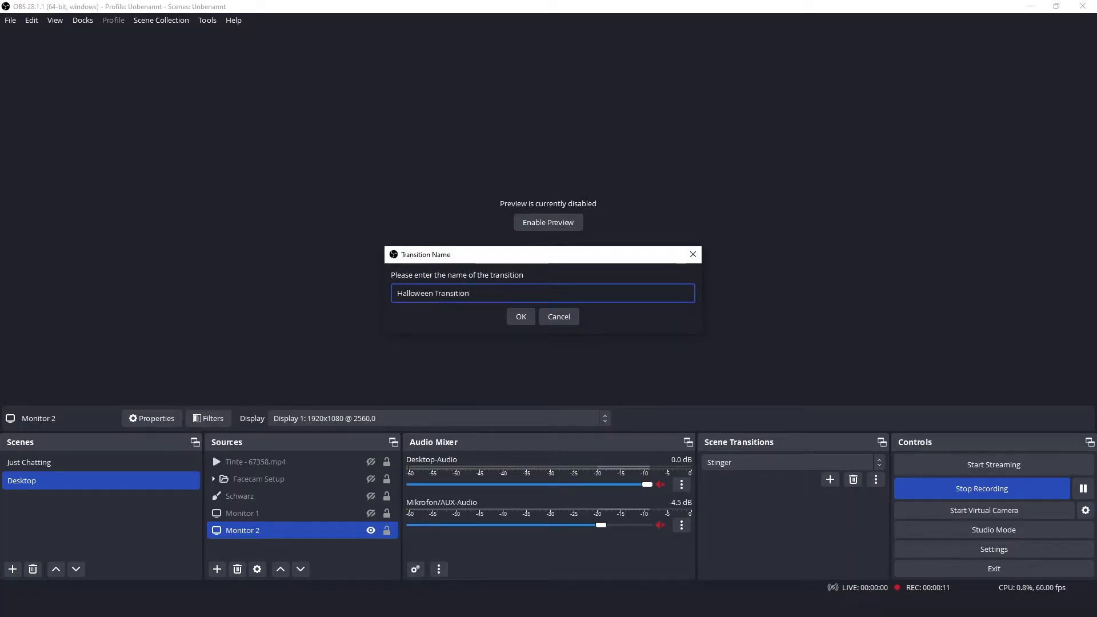
{"action": "key", "text": "Return"}
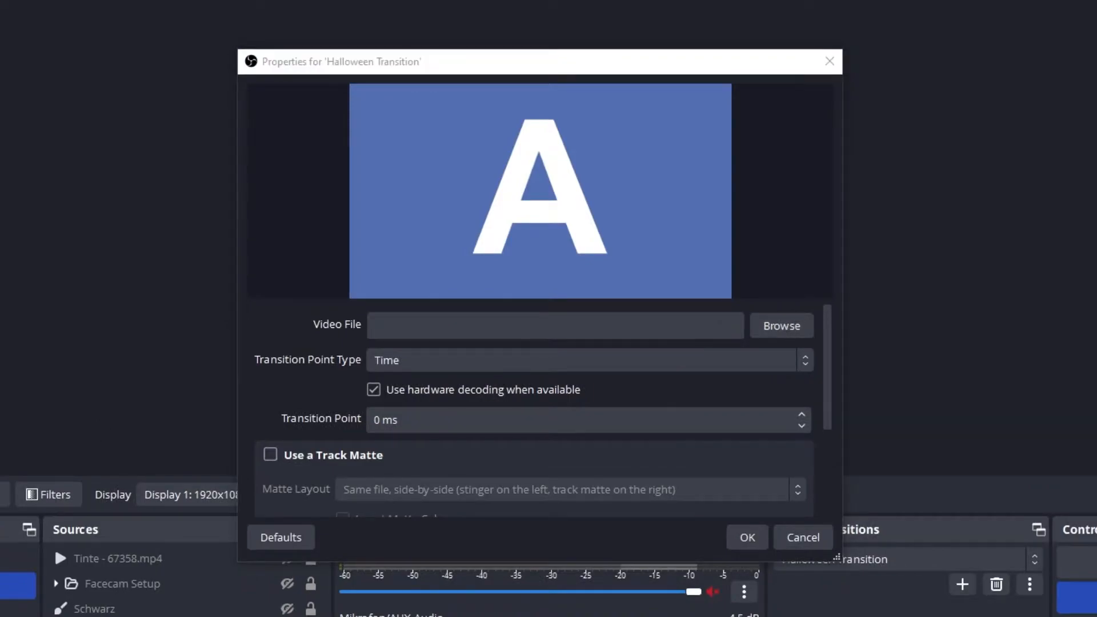
{"action": "key", "text": "Return"}
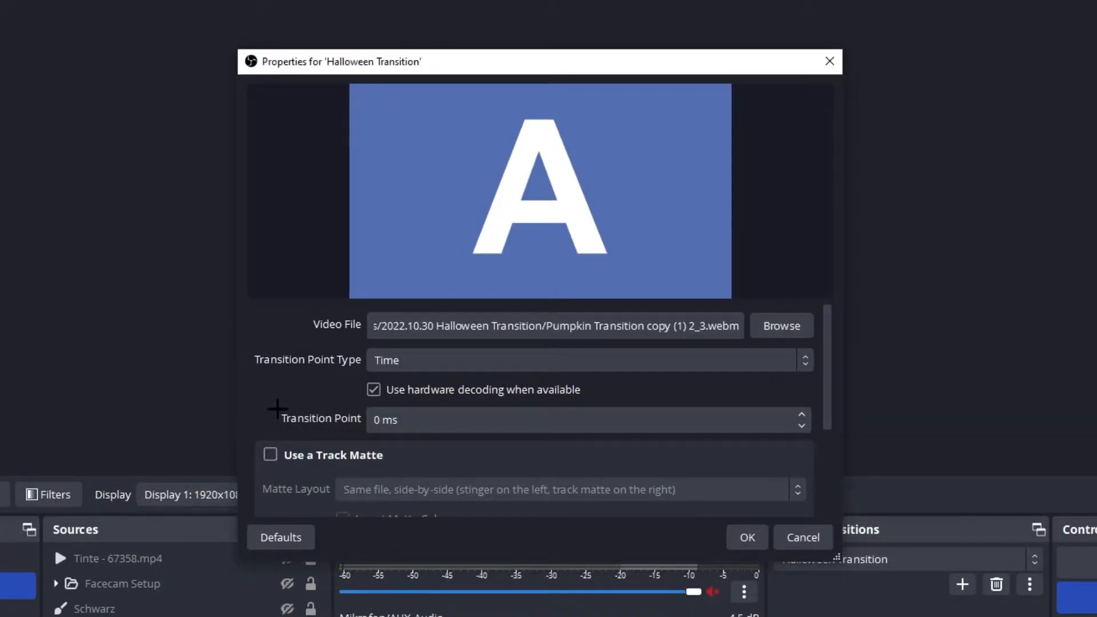
Step: Set the Halloween Transition's transition point to 800 ms
{"action": "double_click", "coordinate": [385, 424]}
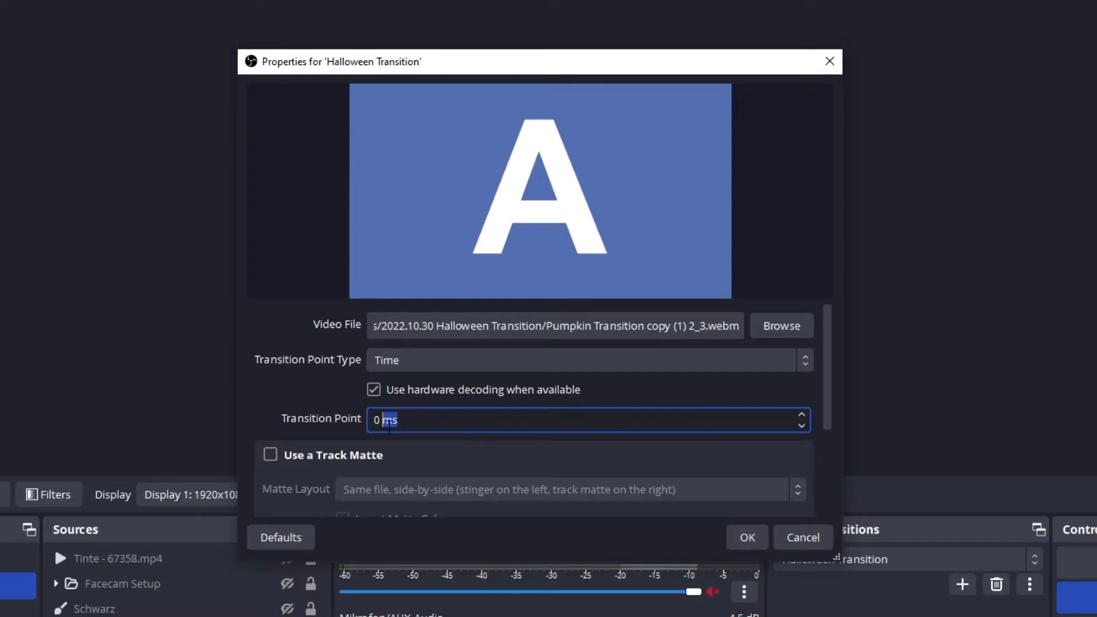
{"action": "key", "text": "Left"}
{"action": "key", "text": "Left"}
{"action": "type", "text": "80"}
{"action": "left_click", "coordinate": [253, 404]}
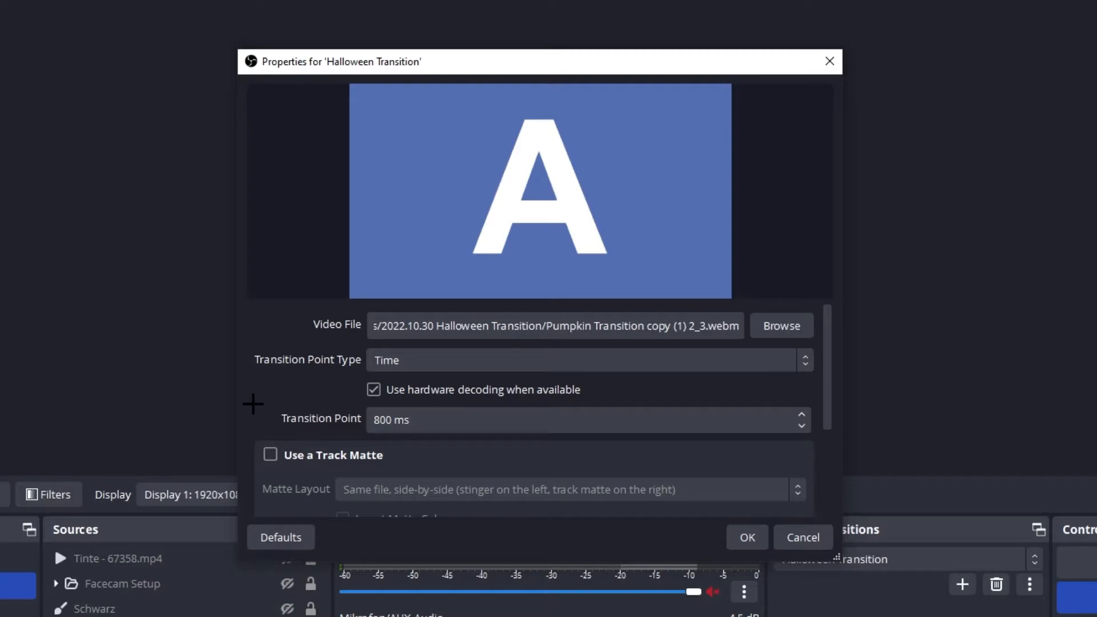
Step: Set the Halloween Transition's audio monitoring to Monitor and Output and accept the transition properties
{"action": "scroll", "coordinate": [346, 454], "scroll_direction": "down", "scroll_amount": 3}
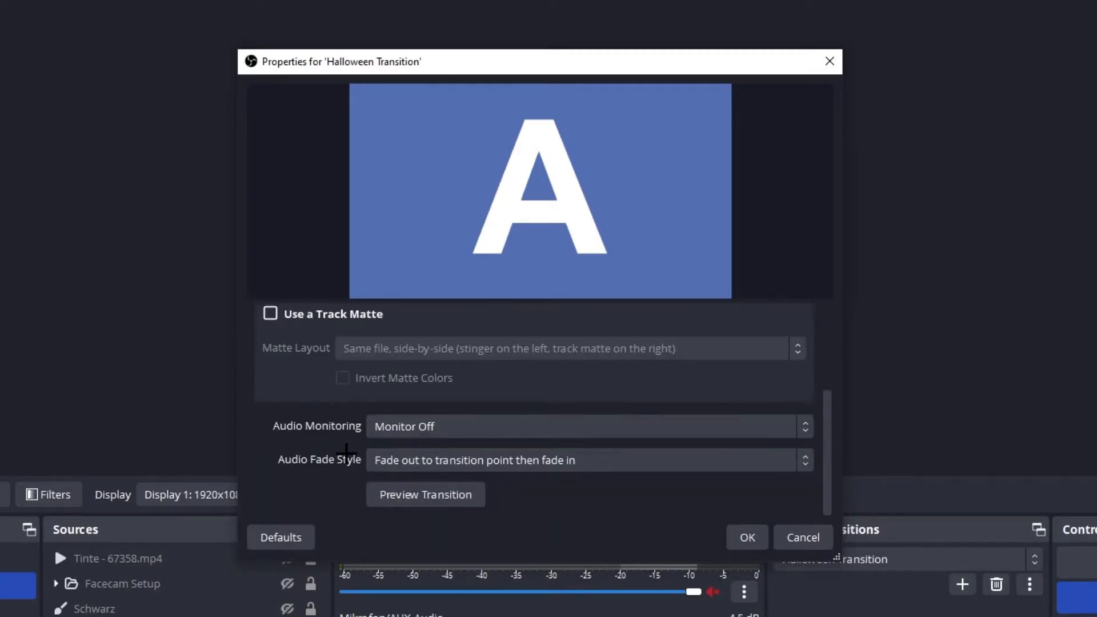
{"action": "left_click", "coordinate": [399, 435]}
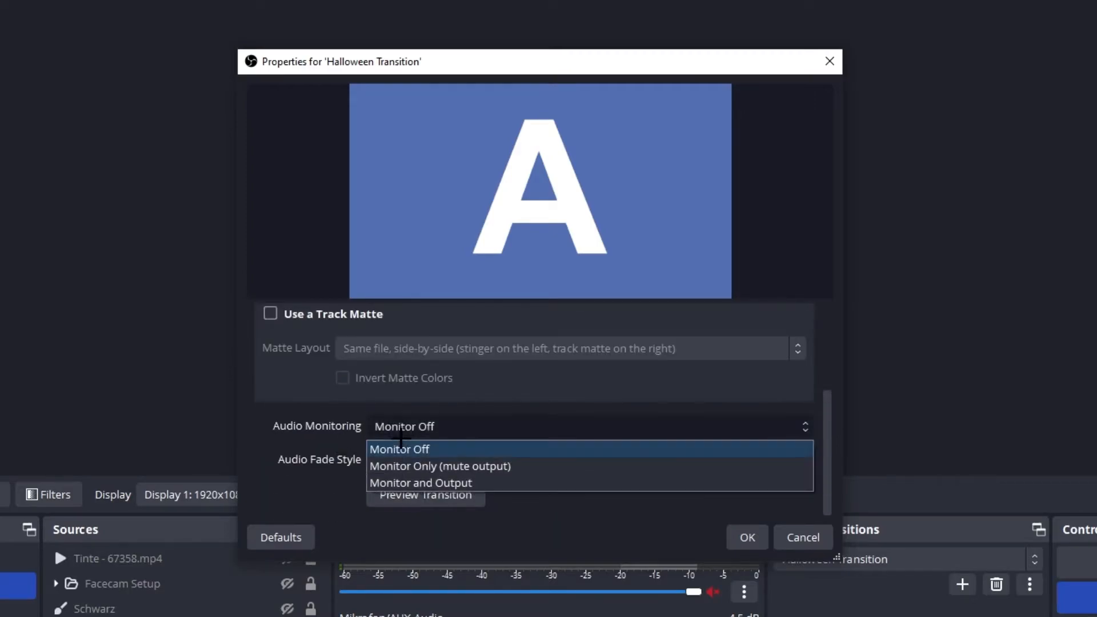
{"action": "left_click", "coordinate": [445, 482]}
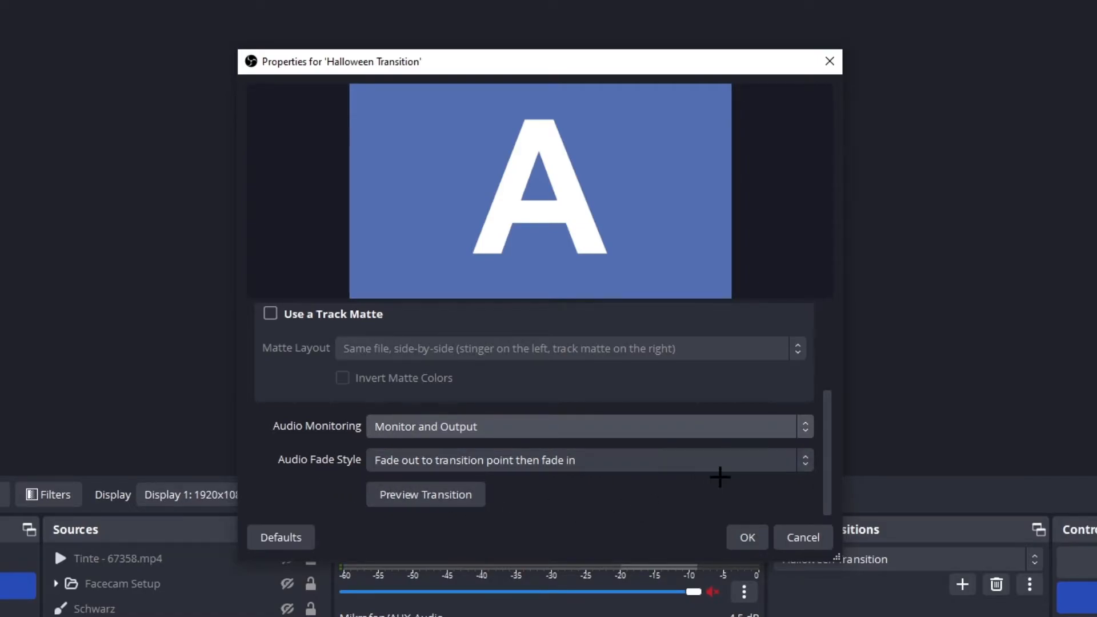
{"action": "left_click", "coordinate": [738, 539]}
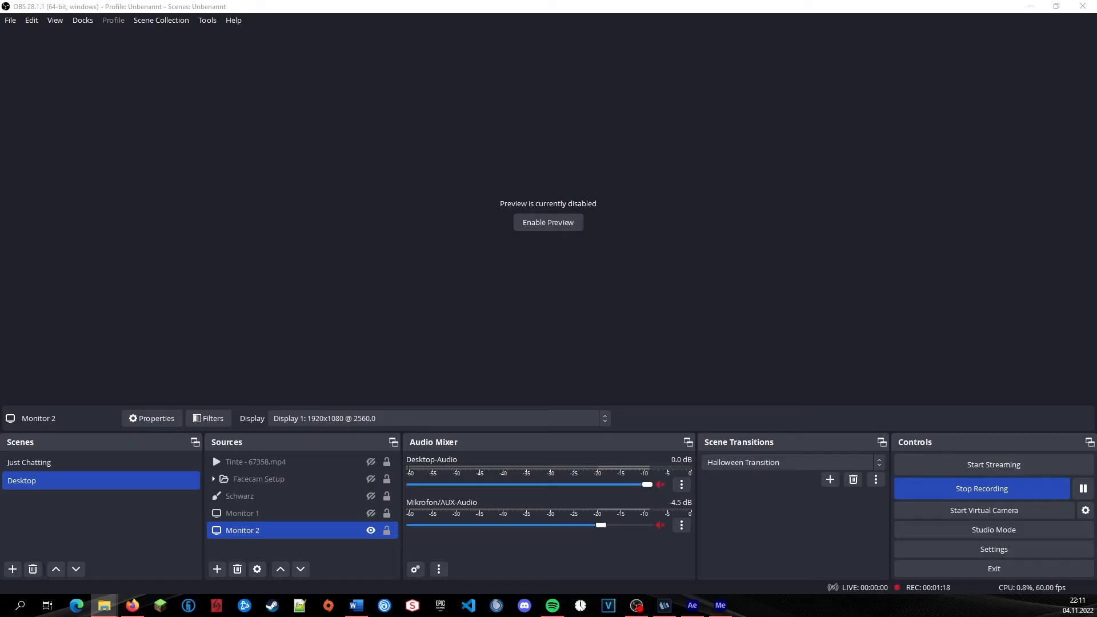
Step: Add the Halloween Camera Overlay.mp4 video to the Desktop scene as a source and apply a Chroma Key effect filter to it
{"action": "left_click_drag", "start_coordinate": [94, 472], "coordinate": [545, 240]}
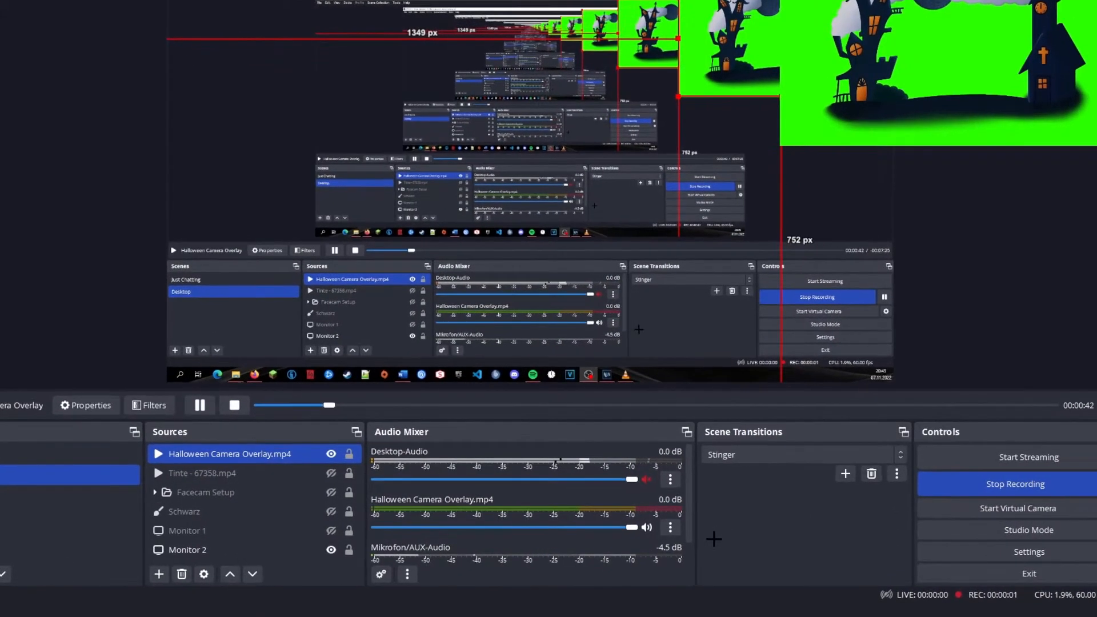
{"action": "right_click", "coordinate": [225, 455]}
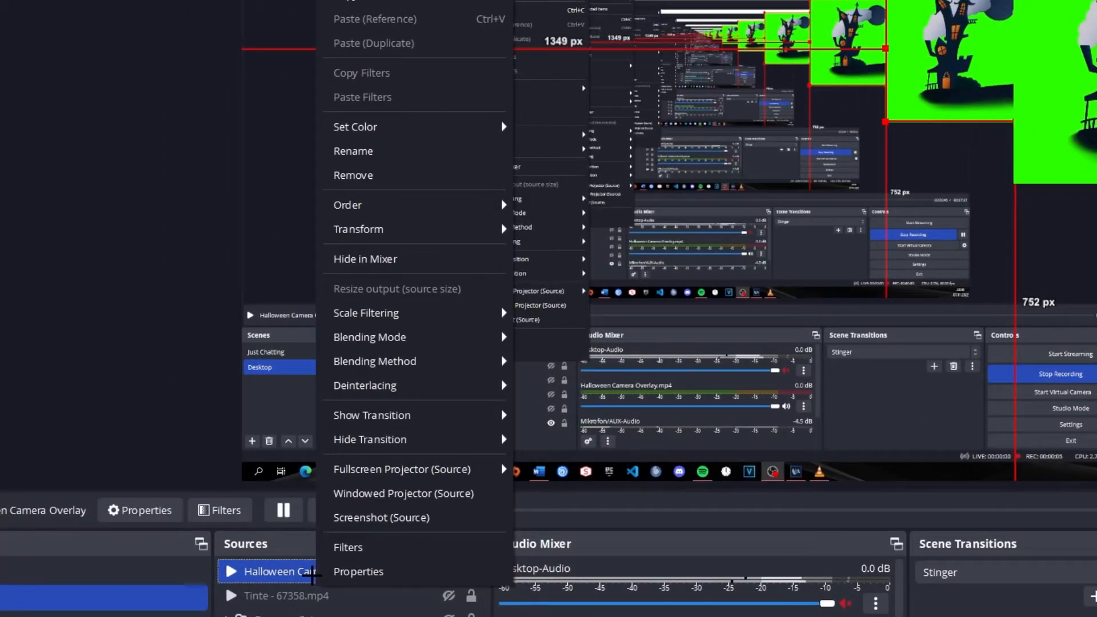
{"action": "left_click", "coordinate": [350, 547]}
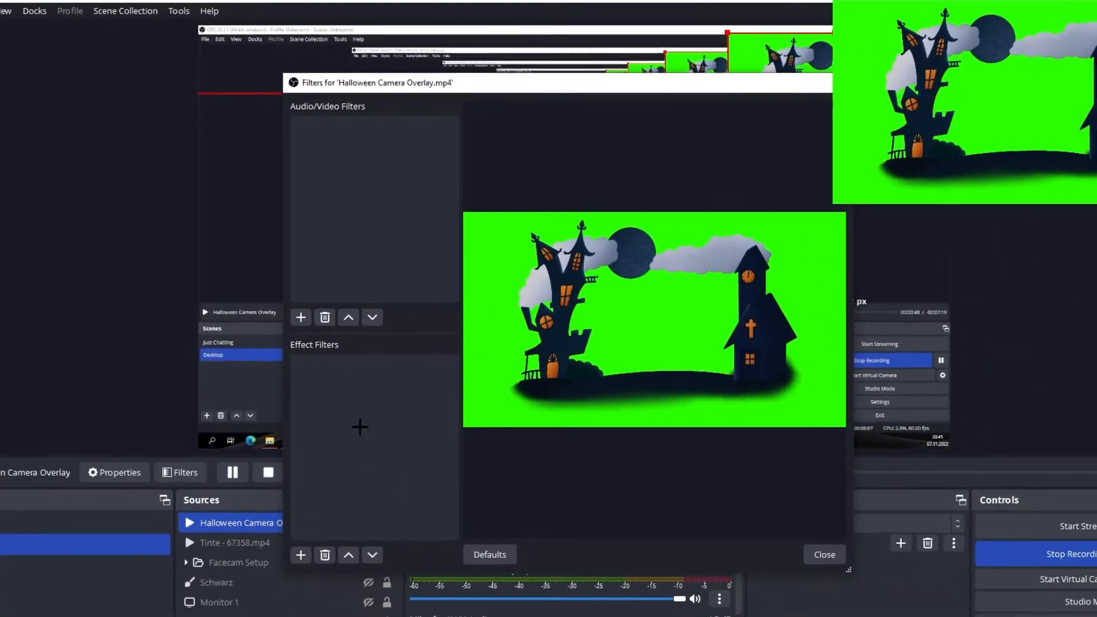
{"action": "left_click", "coordinate": [297, 555]}
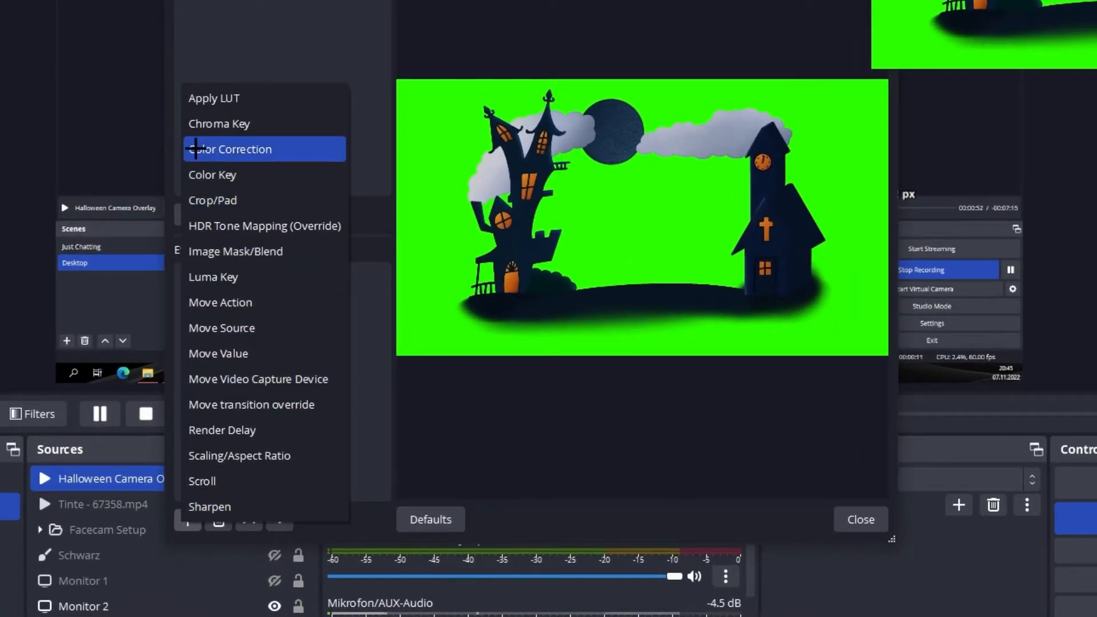
{"action": "left_click", "coordinate": [194, 124]}
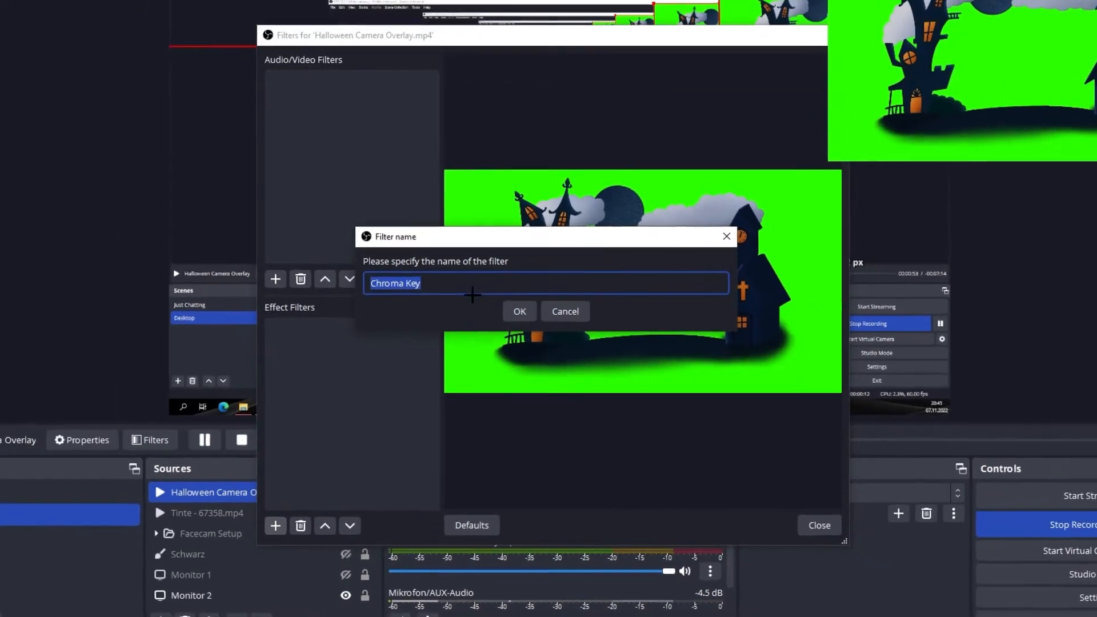
{"action": "left_click", "coordinate": [488, 255]}
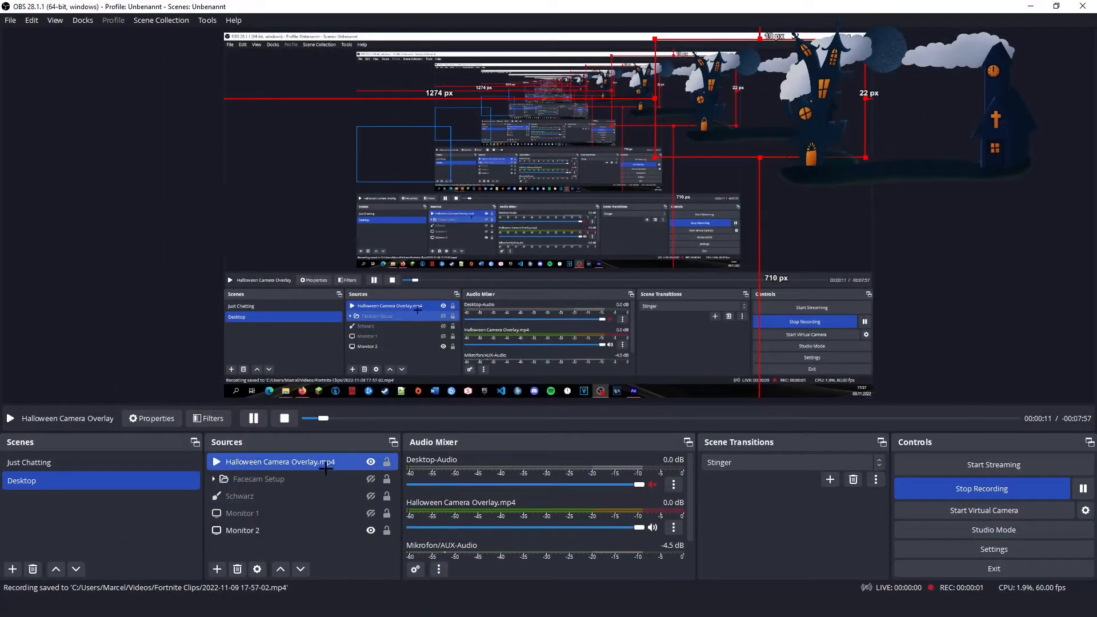
Step: Open the properties of the Halloween Camera Overlay source
{"action": "right_click", "coordinate": [319, 463]}
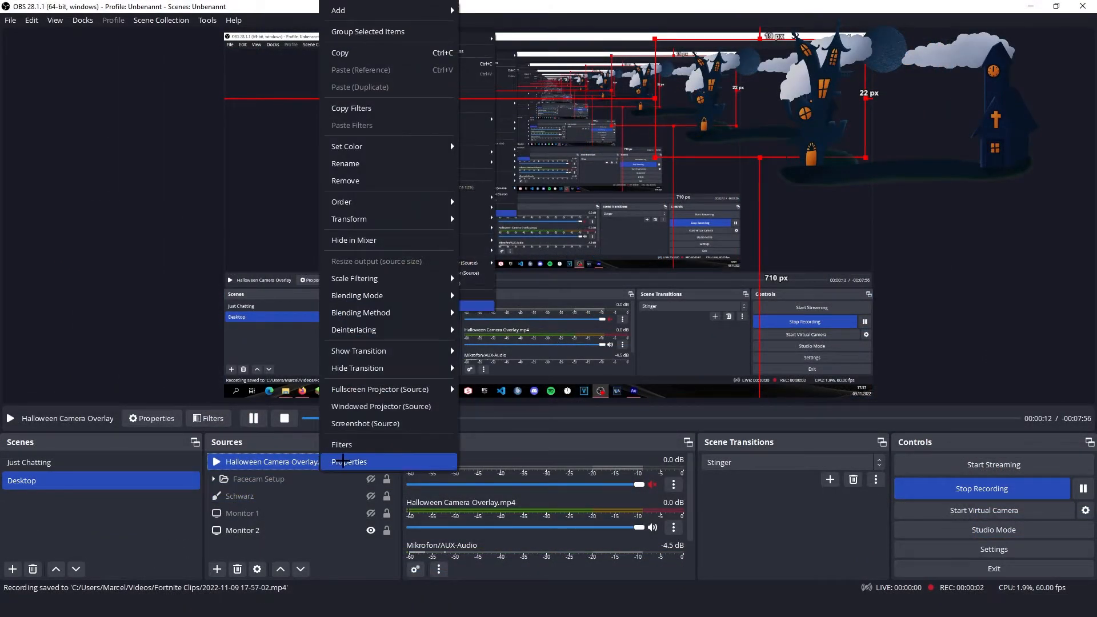
{"action": "left_click", "coordinate": [342, 461]}
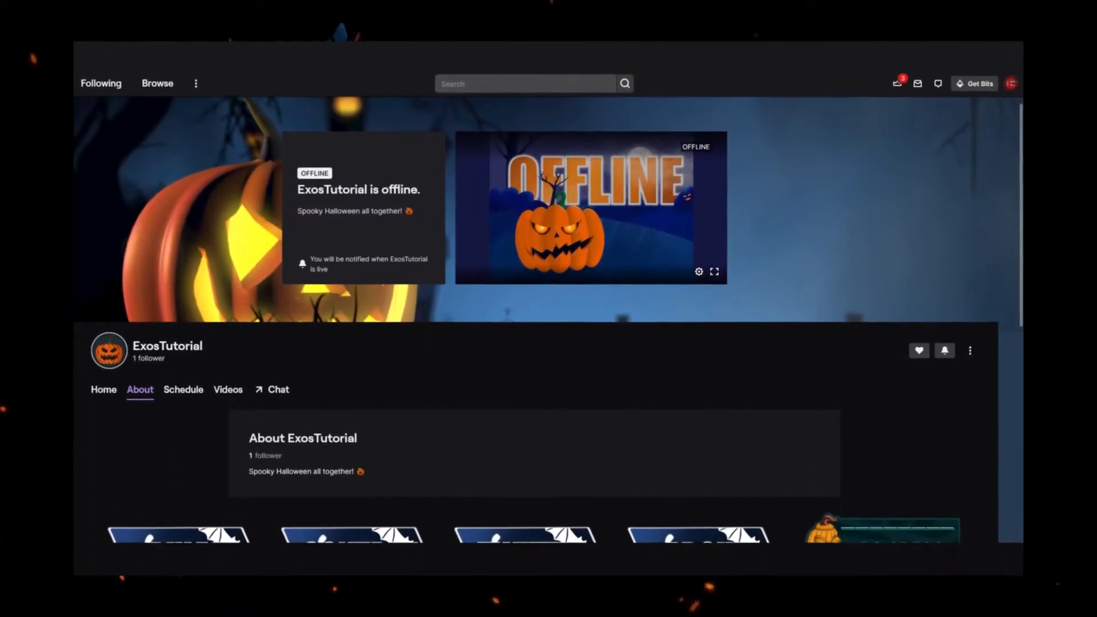
Step: Switch to the Twitch channel's About page and review the banner, channel description and all info panels
{"action": "scroll", "coordinate": [548, 320], "scroll_direction": "down", "scroll_amount": 3}
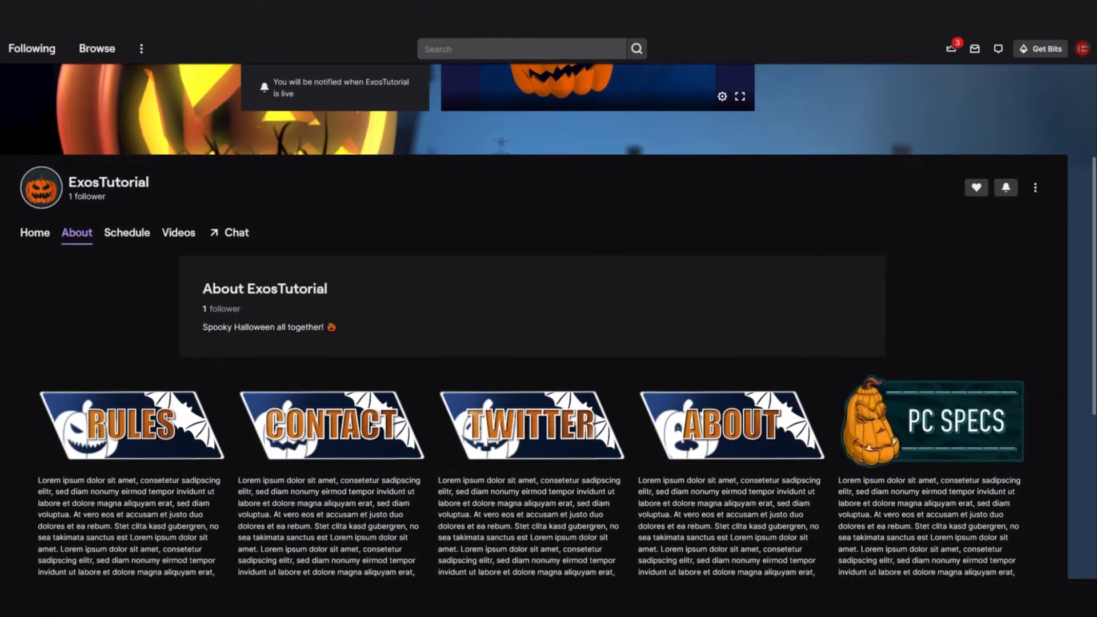
{"action": "scroll", "coordinate": [548, 320], "scroll_direction": "down", "scroll_amount": 3}
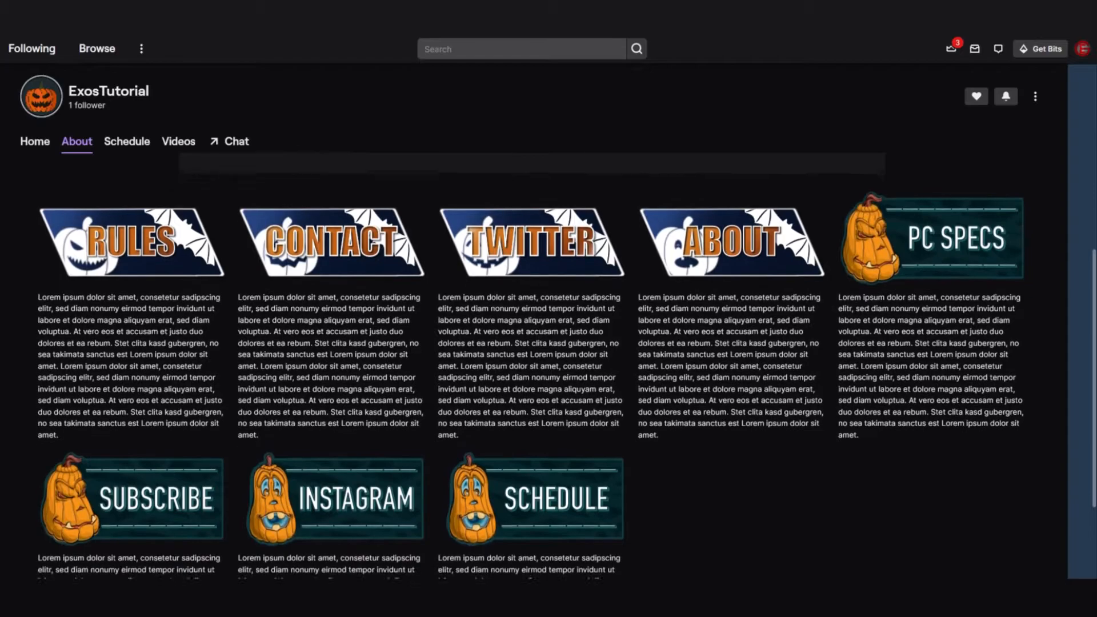
{"action": "scroll", "coordinate": [549, 320], "scroll_direction": "down", "scroll_amount": 1}
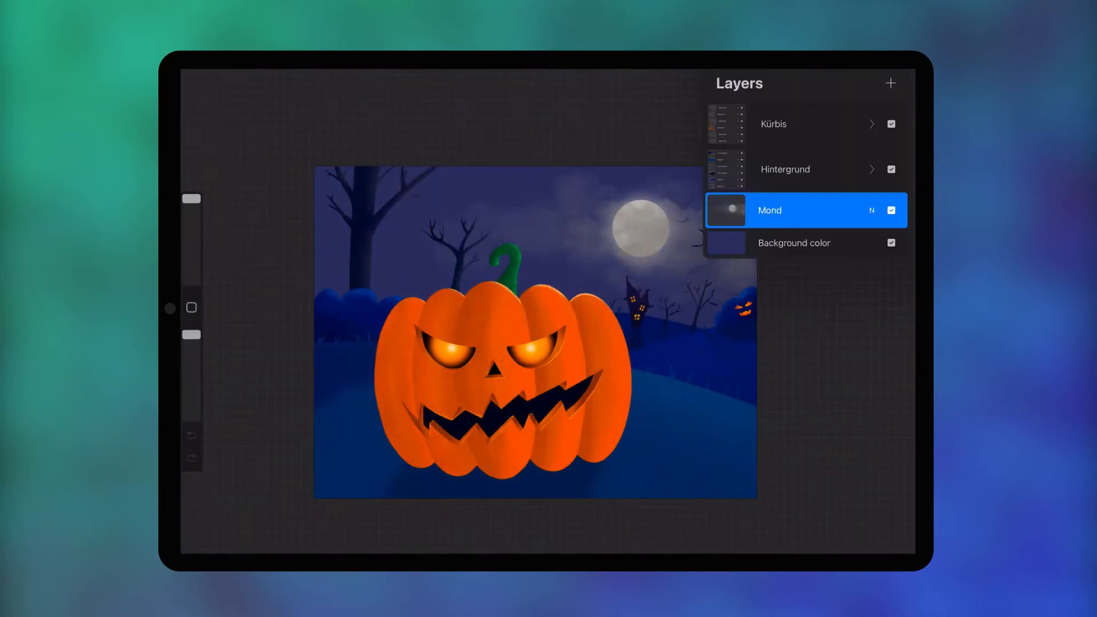
Step: Switch to the Procreate pumpkin artwork, check the Kürbis group's visibility, then shrink the group uniformly and place it in the canvas's lower left area
{"action": "left_click", "coordinate": [891, 124]}
{"action": "left_click", "coordinate": [891, 124]}
{"action": "left_click", "coordinate": [806, 124]}
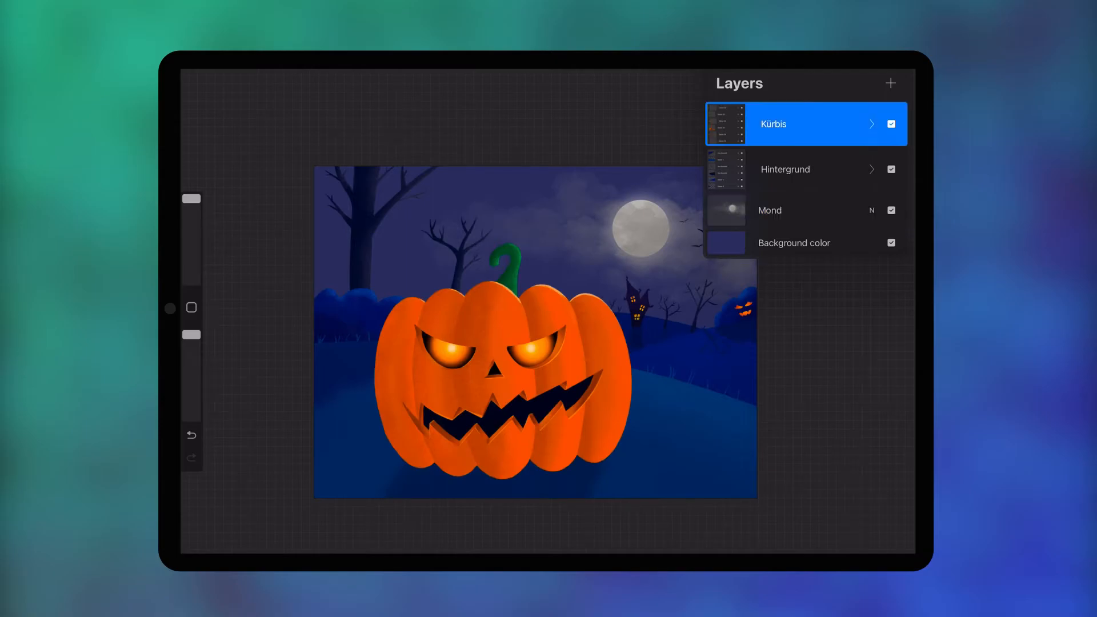
{"action": "key", "text": "v"}
{"action": "left_click_drag", "start_coordinate": [664, 216], "coordinate": [595, 273]}
{"action": "mouse_move", "coordinate": [456, 385]}
{"action": "left_mouse_down"}
{"action": "mouse_move", "coordinate": [468, 354]}
{"action": "mouse_move", "coordinate": [448, 357]}
{"action": "mouse_move", "coordinate": [443, 378]}
{"action": "left_mouse_up"}
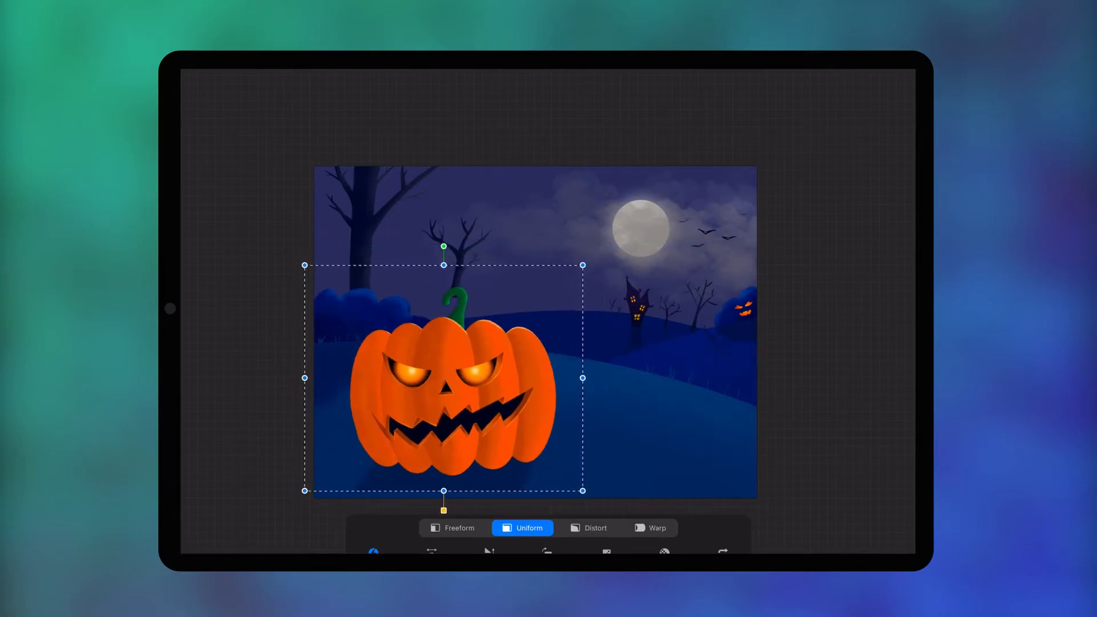
{"action": "left_click_drag", "start_coordinate": [582, 265], "coordinate": [576, 270]}
{"action": "mouse_move", "coordinate": [440, 380]}
{"action": "left_mouse_down"}
{"action": "mouse_move", "coordinate": [509, 384]}
{"action": "mouse_move", "coordinate": [457, 382]}
{"action": "left_mouse_up"}
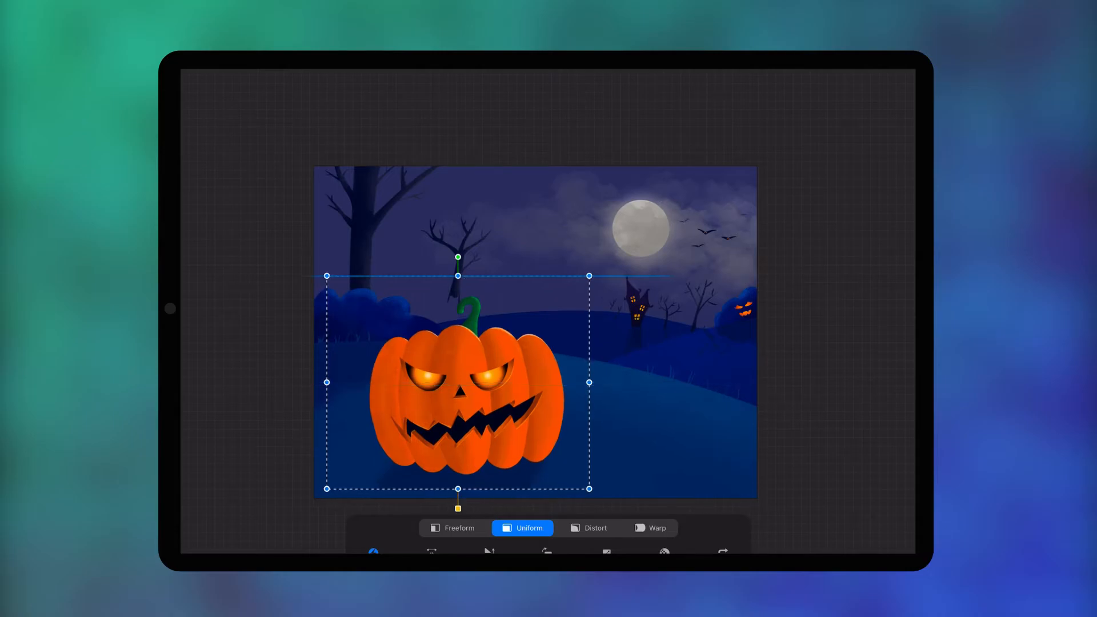